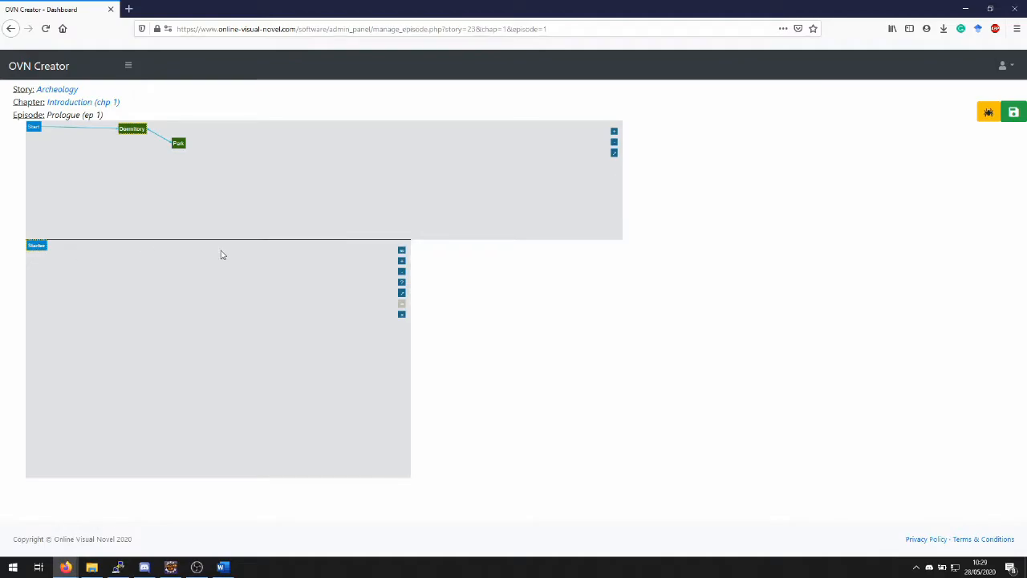
# - Add a Display Text cell titled "Wake up!!" with the text "You wake up this morning, it's 8.30 a.m." to the Dormitory flow
pyautogui.click(402, 263)
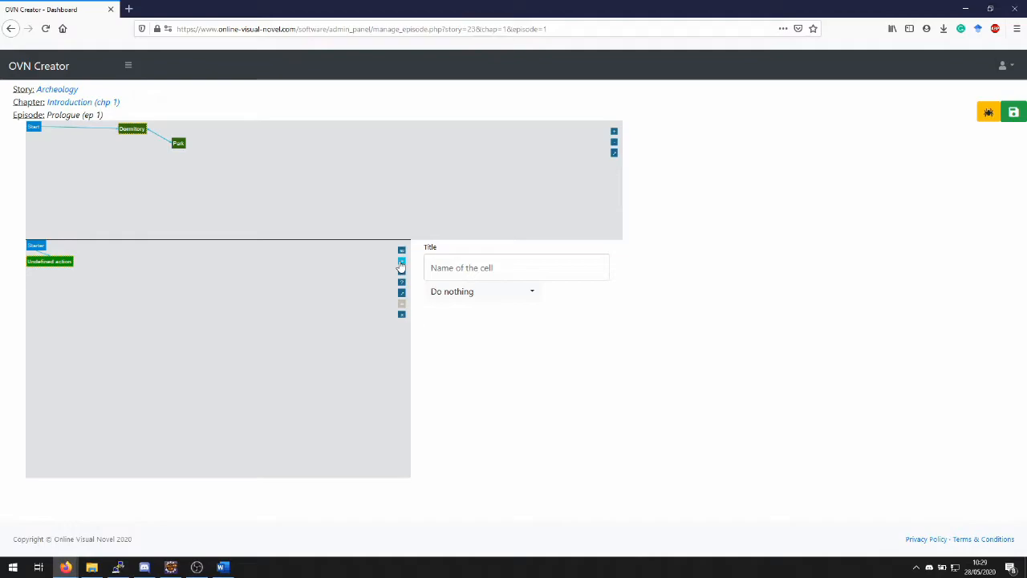
pyautogui.click(458, 291)
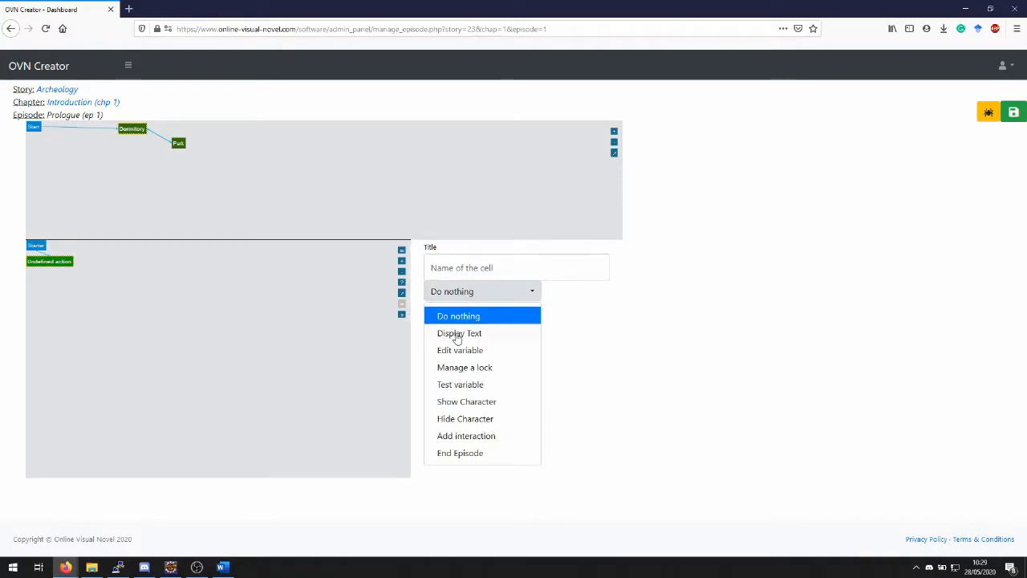
pyautogui.click(457, 333)
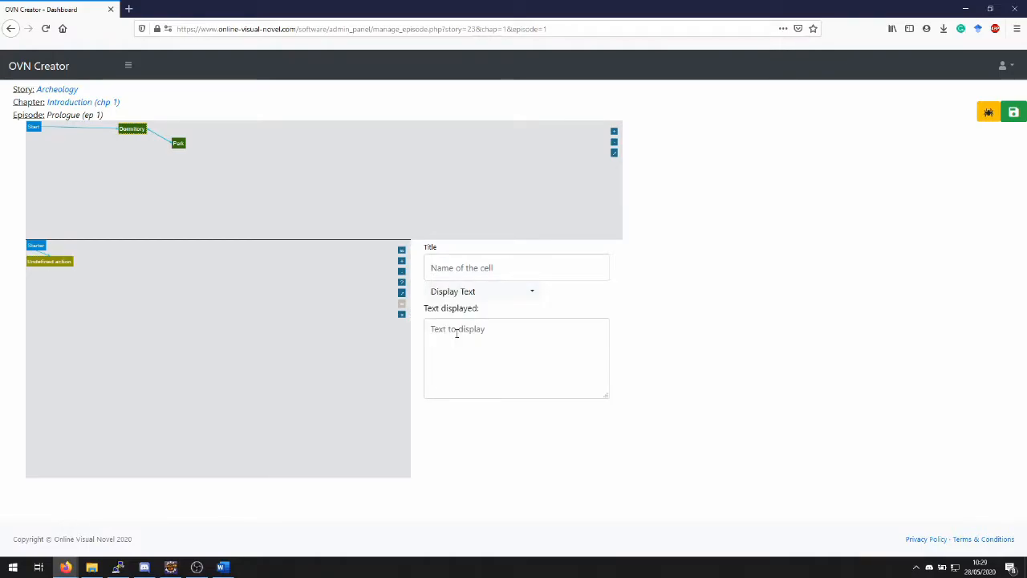
pyautogui.click(456, 333)
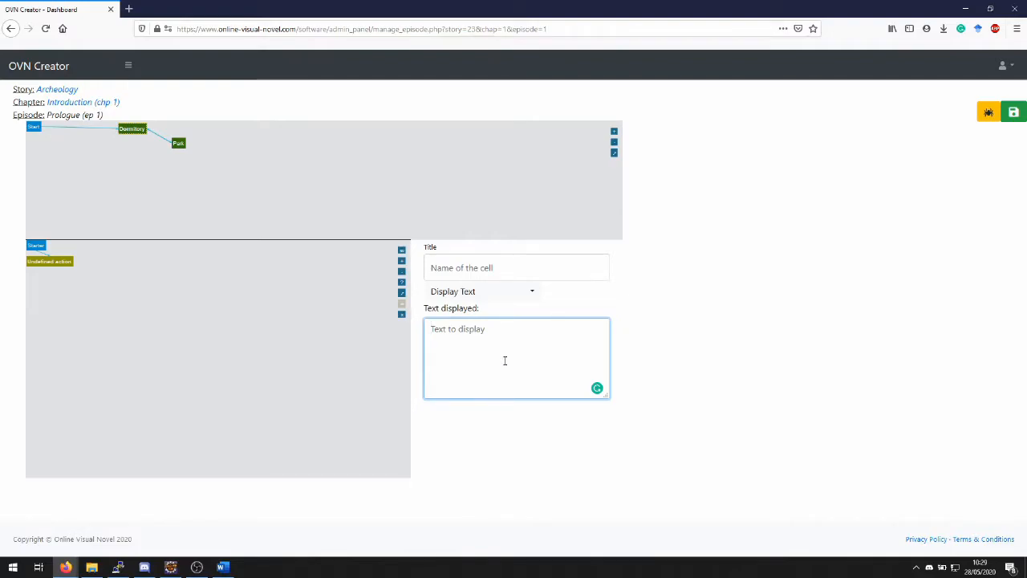
pyautogui.click(543, 273)
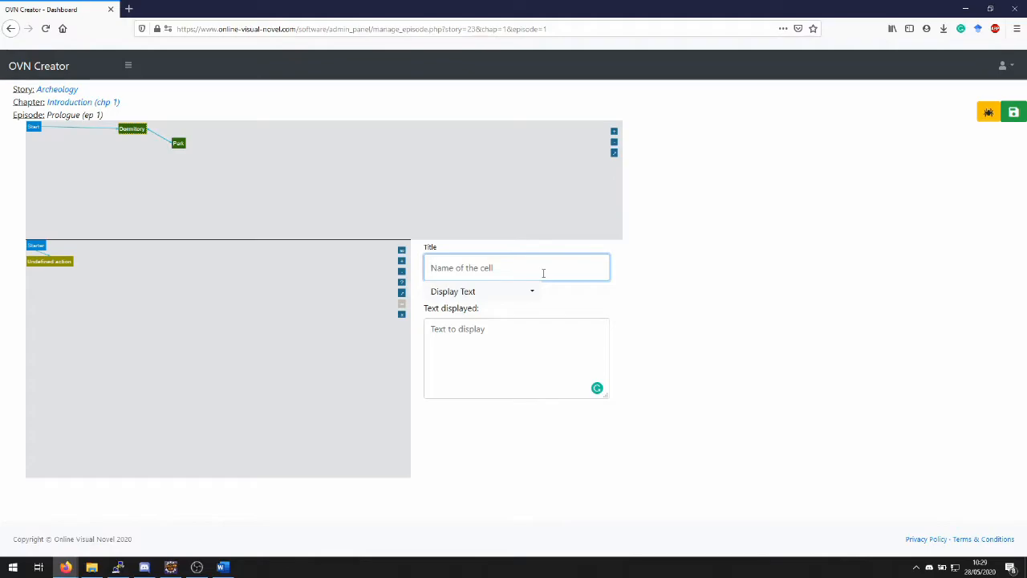
pyautogui.write('Wake up')
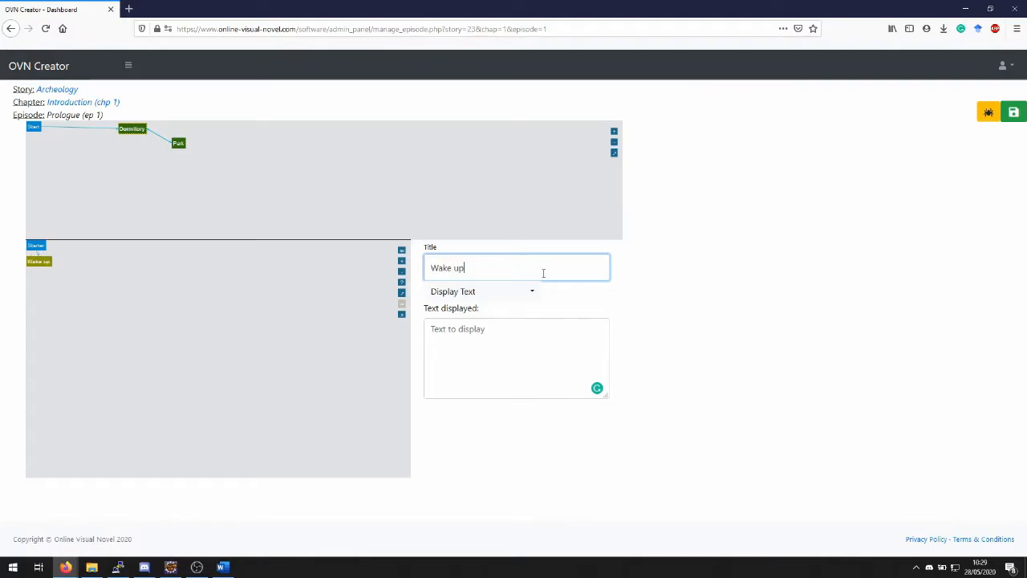
pyautogui.write('!!')
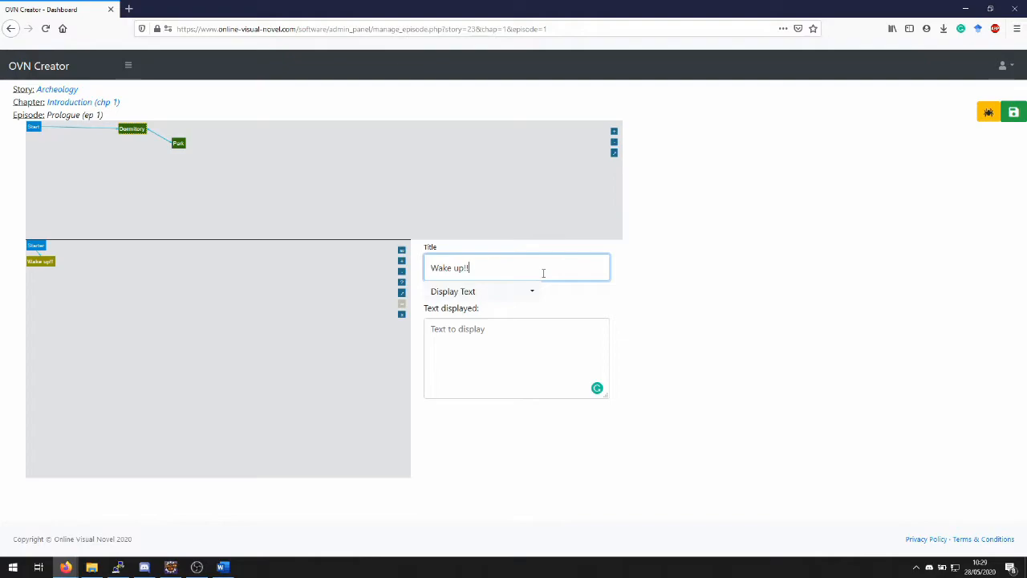
pyautogui.click(536, 367)
pyautogui.write("You wake up this morning, it's")
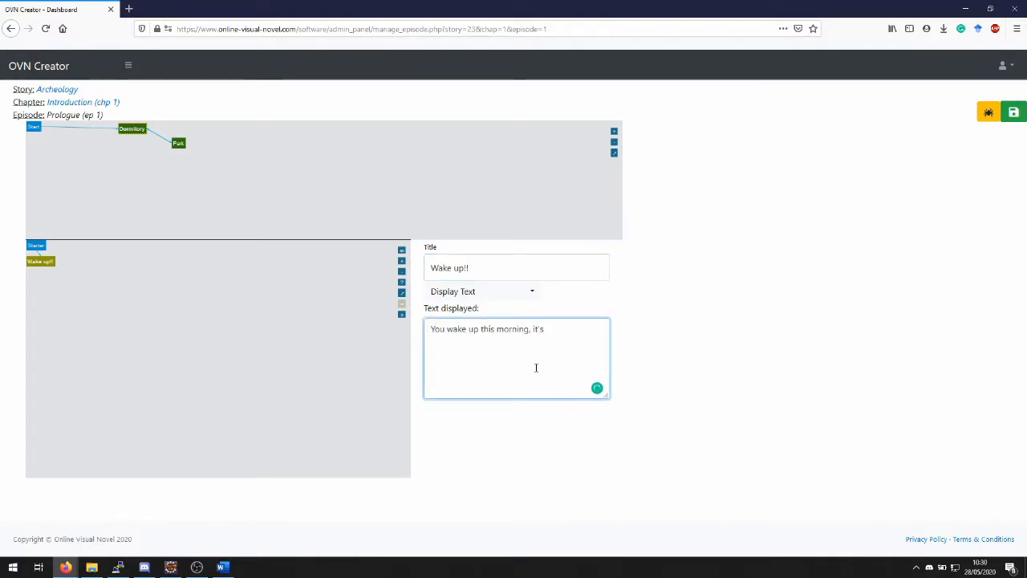
pyautogui.write(' 8.30 a.m.')
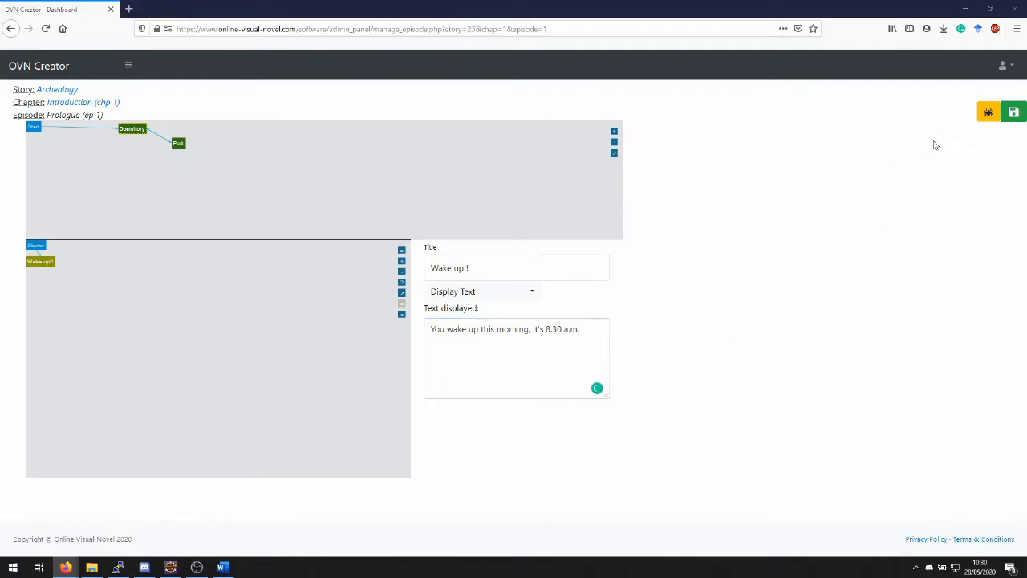
# - Preview the episode's wake-up text and check the Dormitory scene's connections to other scenes
pyautogui.click(981, 117)
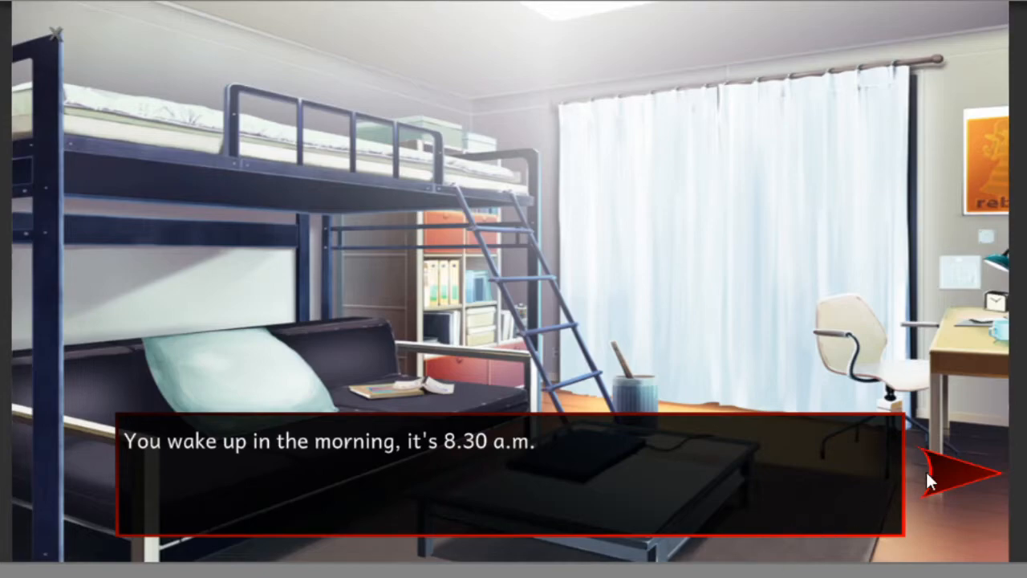
pyautogui.click(963, 473)
pyautogui.press('Escape')
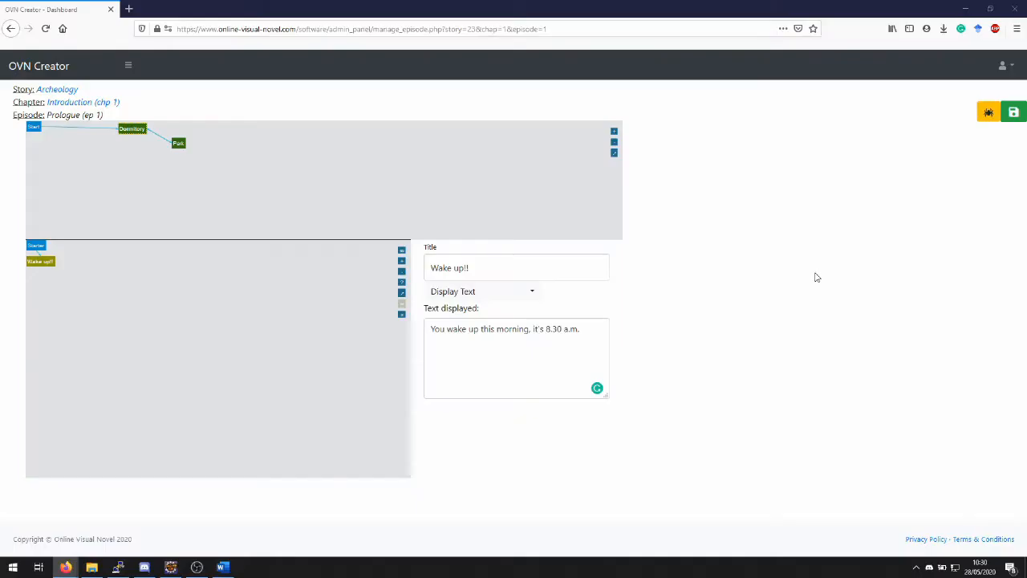
pyautogui.click(133, 131)
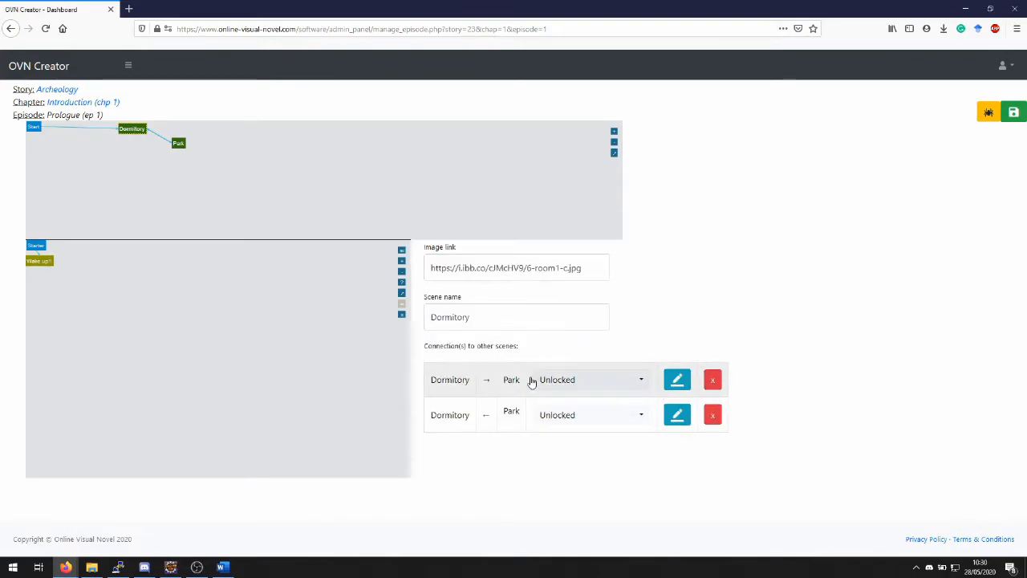
# - After "Wake up!!", add a Display Text cell titled "Late" reading "You will be late to meet your friends if you don't leave quickly to the park!"
pyautogui.click(46, 262)
pyautogui.click(402, 260)
pyautogui.click(514, 292)
pyautogui.click(509, 333)
pyautogui.click(592, 354)
pyautogui.write("You will be late to meet your friends if you don't leave quickly to the park!")
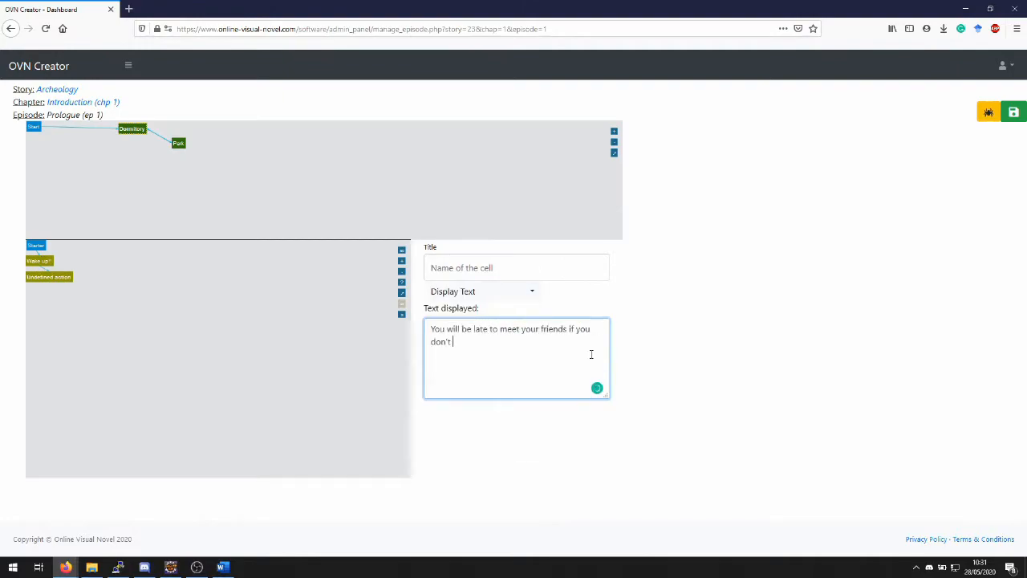
pyautogui.click(516, 267)
pyautogui.write('Late')
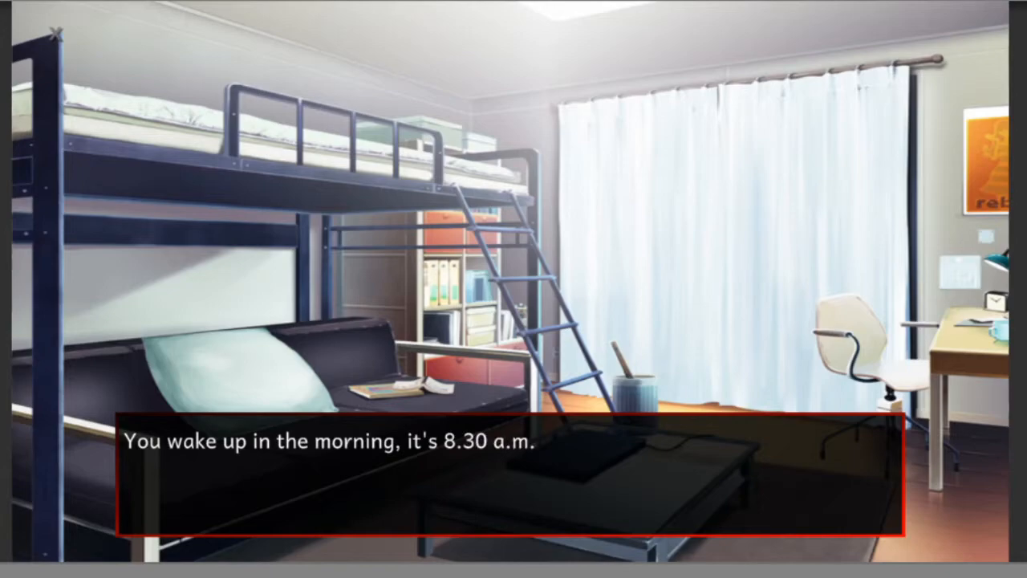
# - Preview the episode through the text about being late for the park
pyautogui.press('space')
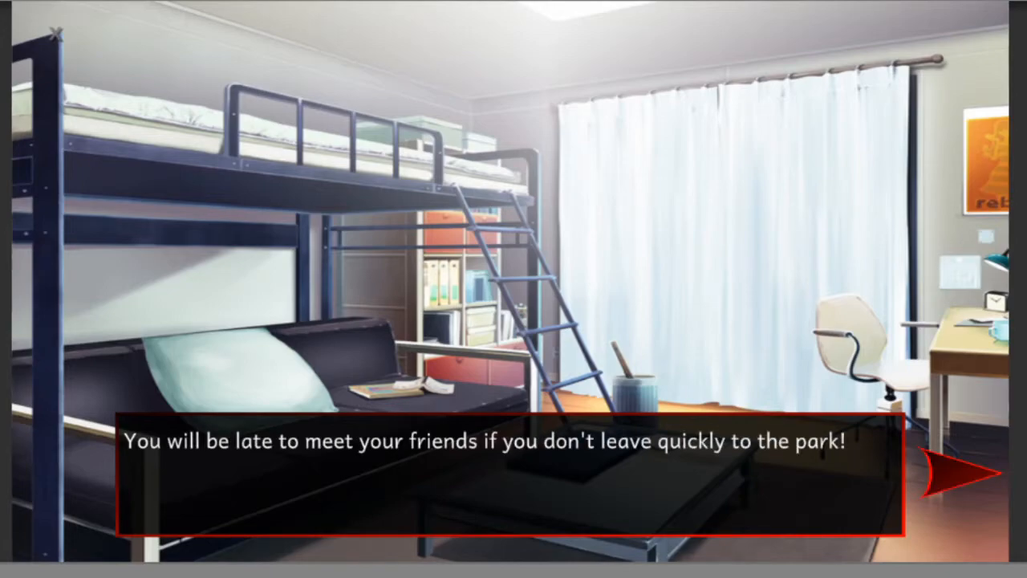
pyautogui.click(1000, 482)
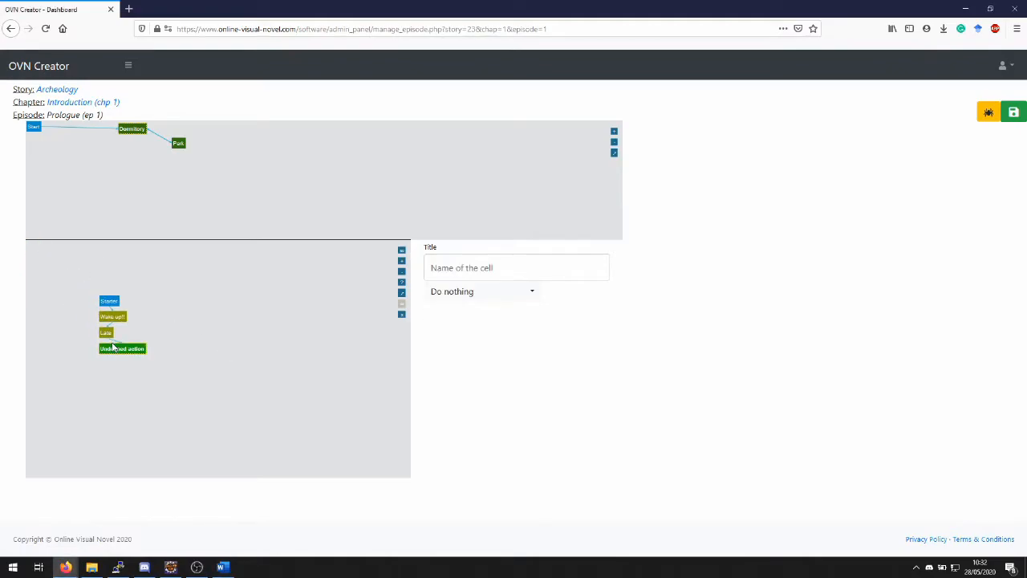
# - Make a Display Text cell titled "No keys" reading "As you dress on this morning, you are not able to find the keys of your apartment."
pyautogui.click(481, 291)
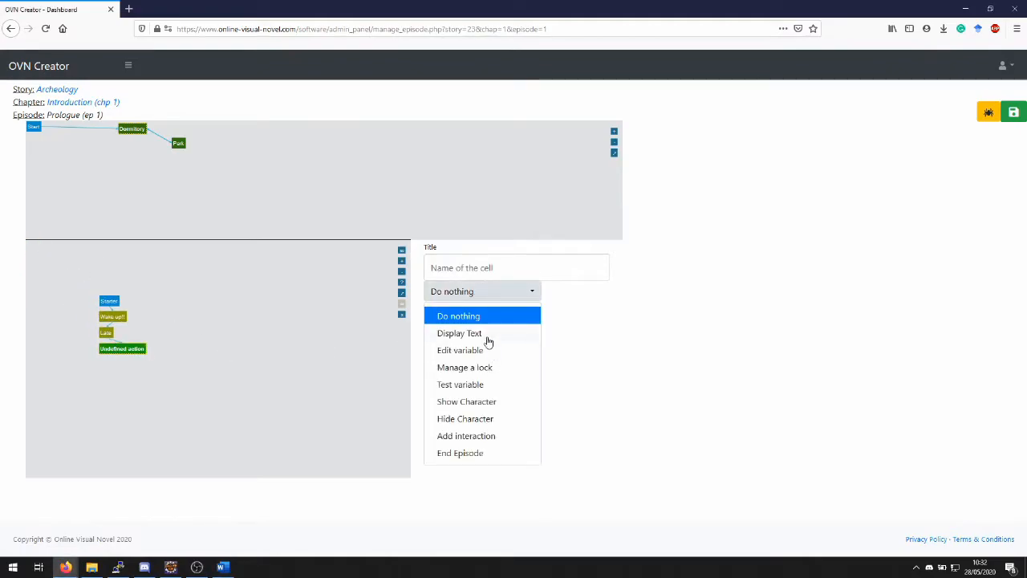
pyautogui.click(486, 332)
pyautogui.click(487, 337)
pyautogui.write('As you dress on this morning, you are not able to find the keys of your apartment.')
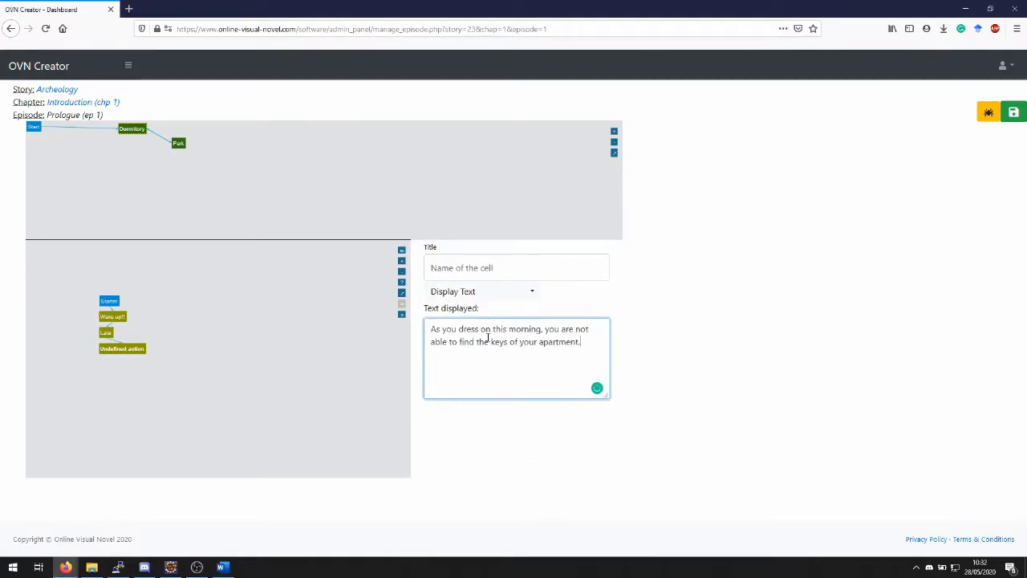
pyautogui.click(459, 267)
pyautogui.write('No keys')
# - Add a Display Text cell titled "Where ?" after "No keys" with the text "Where can they be ?..."
pyautogui.press('Return')
pyautogui.write('Where ?')
pyautogui.click(481, 291)
pyautogui.click(492, 335)
pyautogui.click(496, 339)
pyautogui.write('Where can they be ?...')
# - Add an interaction cell after "Where ?" offering the free answer "Check on the desk"
pyautogui.click(496, 411)
pyautogui.press('Return')
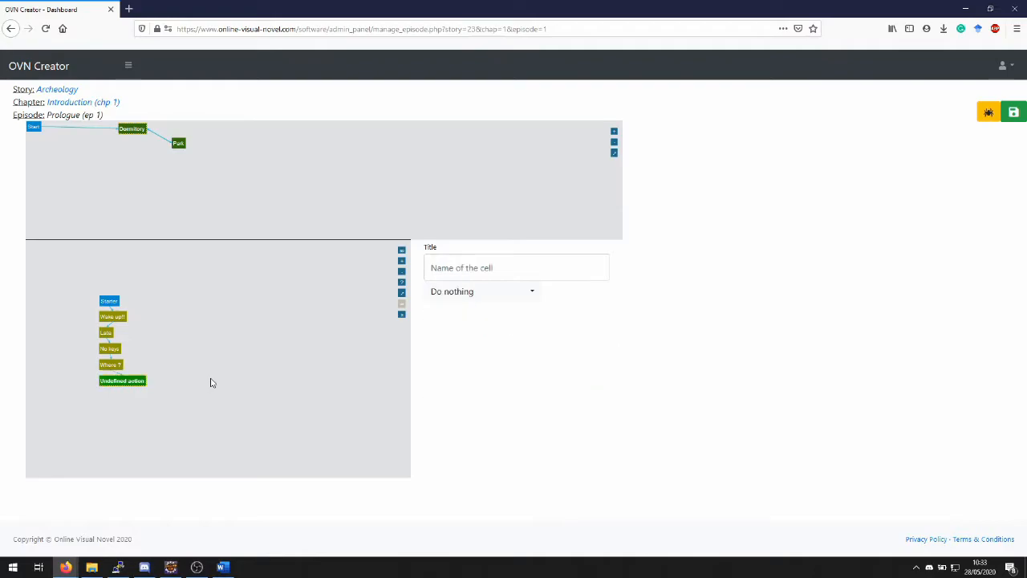
pyautogui.click(463, 291)
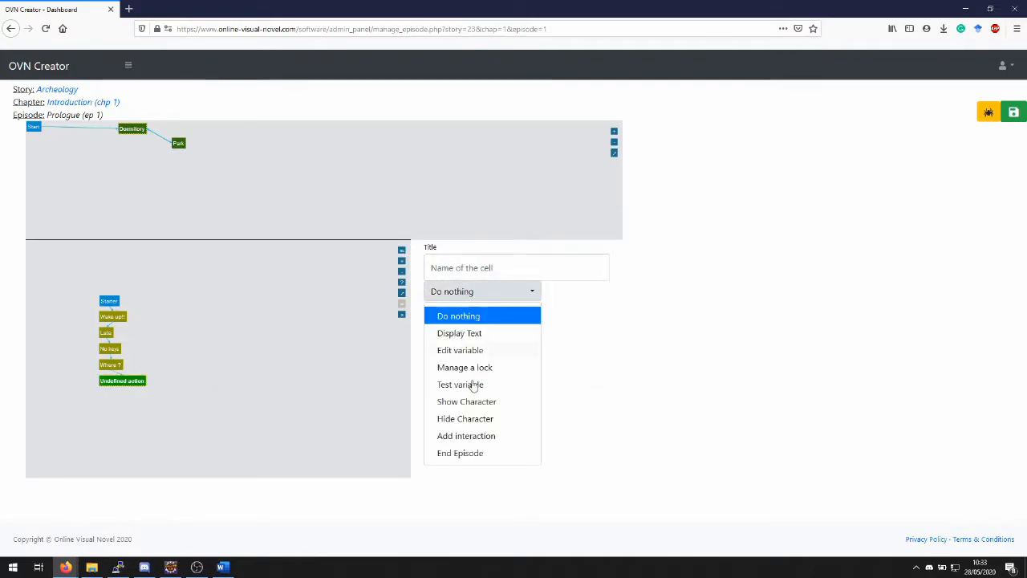
pyautogui.click(485, 437)
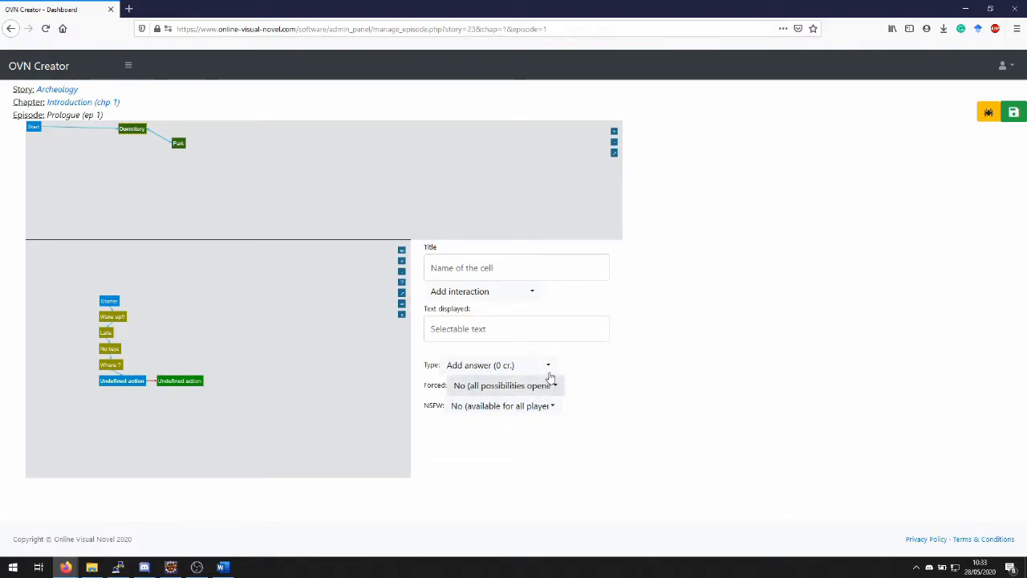
pyautogui.click(463, 328)
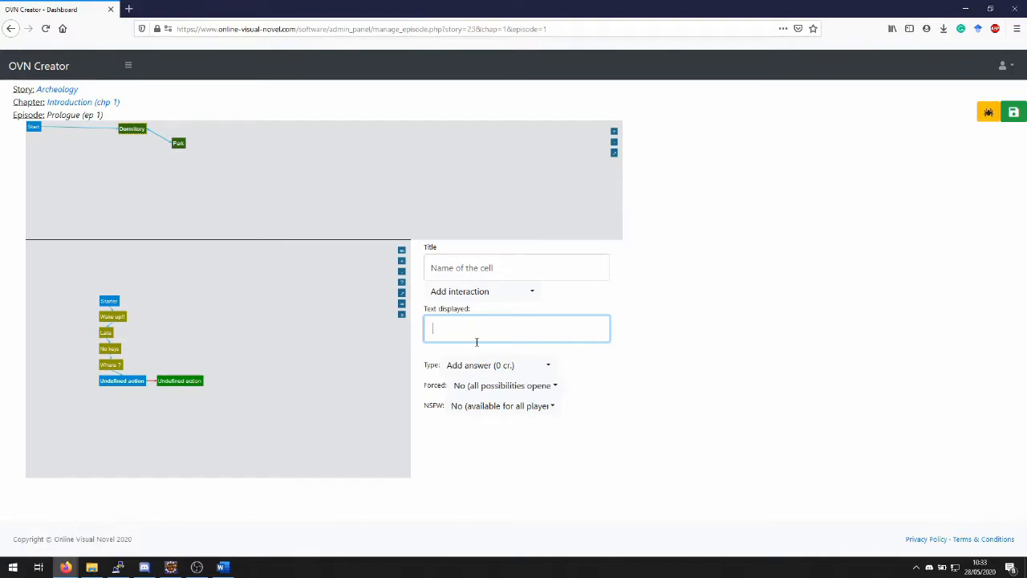
pyautogui.write('Check on the desk')
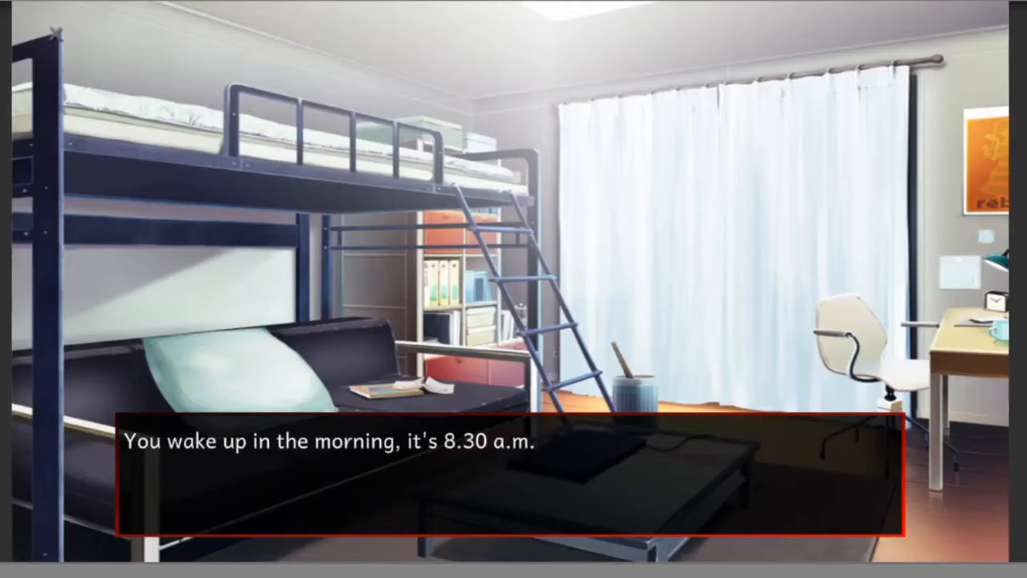
# - Preview the episode through its text cells up to the desk answer and past it
pyautogui.press('space')
pyautogui.press('space')
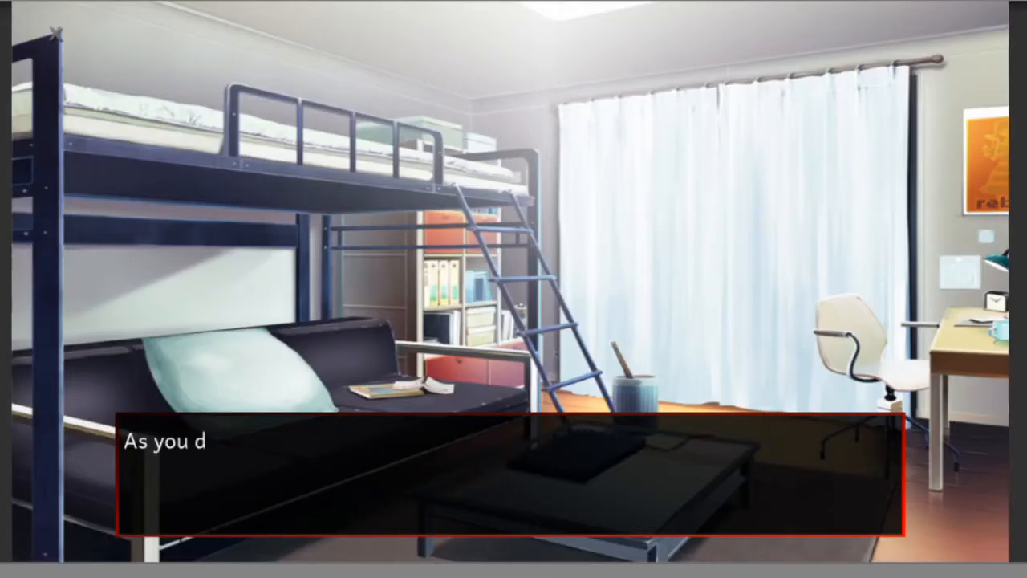
pyautogui.press('space')
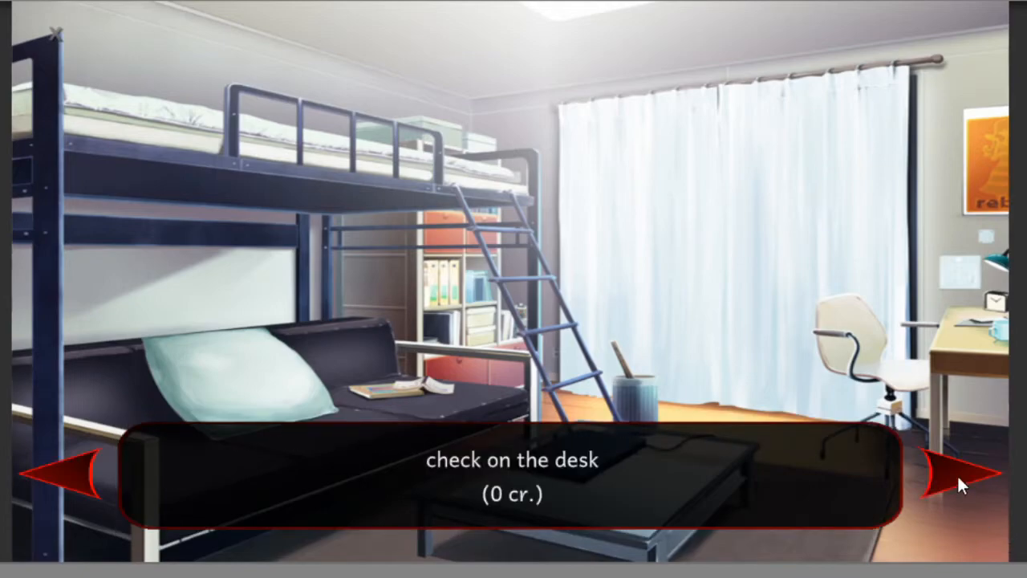
pyautogui.click(959, 479)
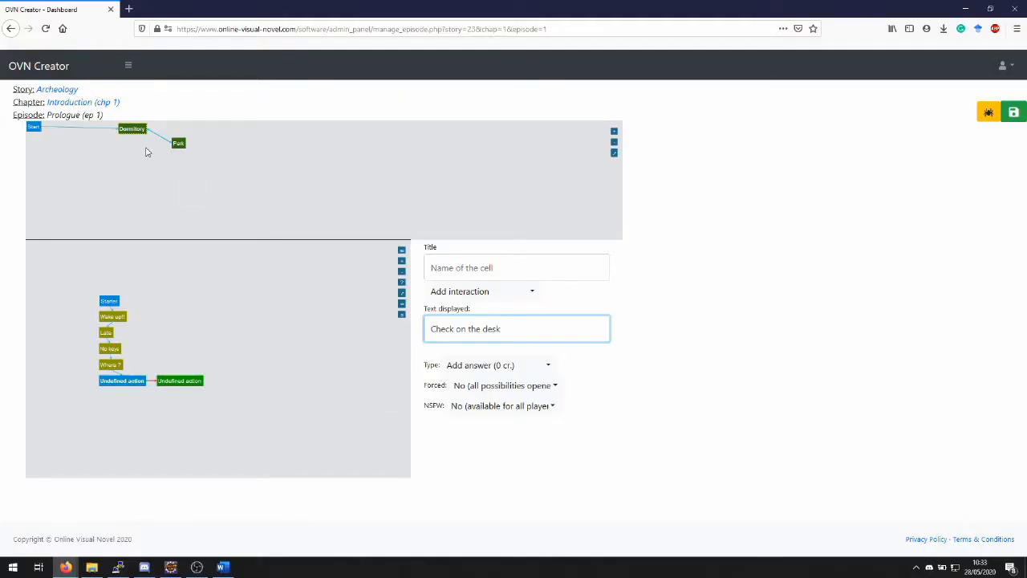
# - Set the connection from the Dormitory scene to the Park scene to Locked
pyautogui.click(134, 129)
pyautogui.click(589, 388)
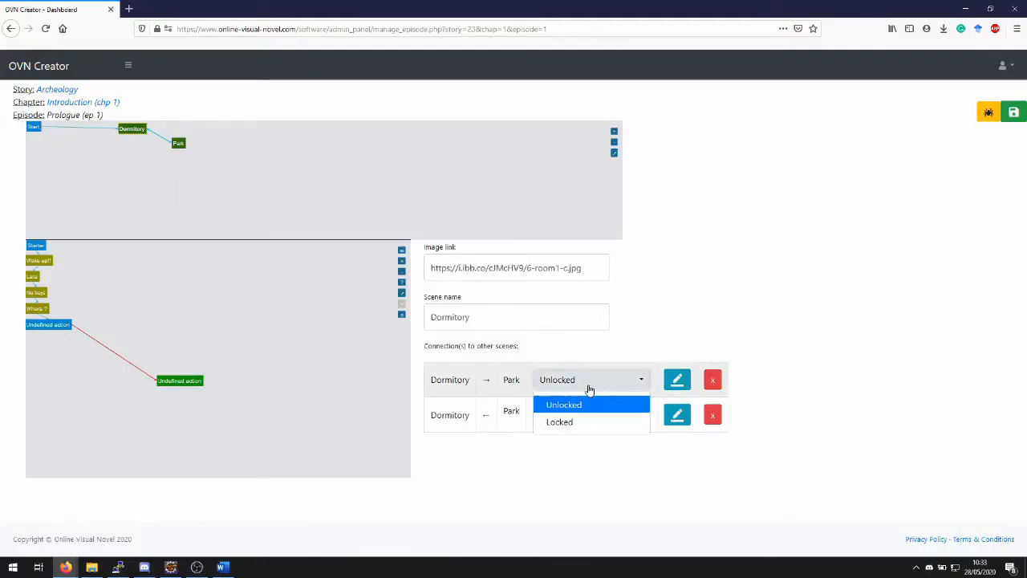
pyautogui.click(587, 423)
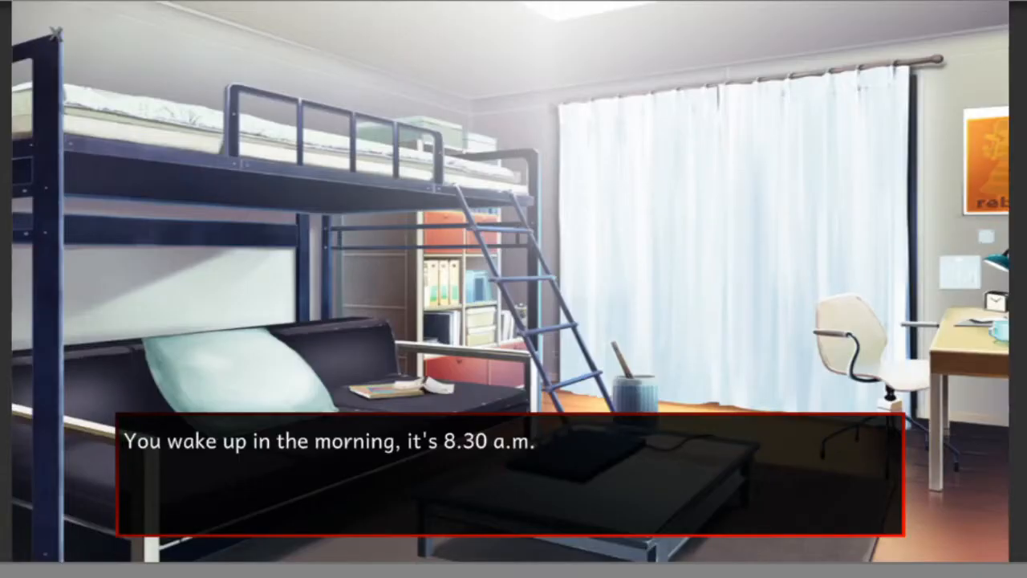
# - Preview the episode again with the Dormitory to Park connection locked
pyautogui.click(56, 33)
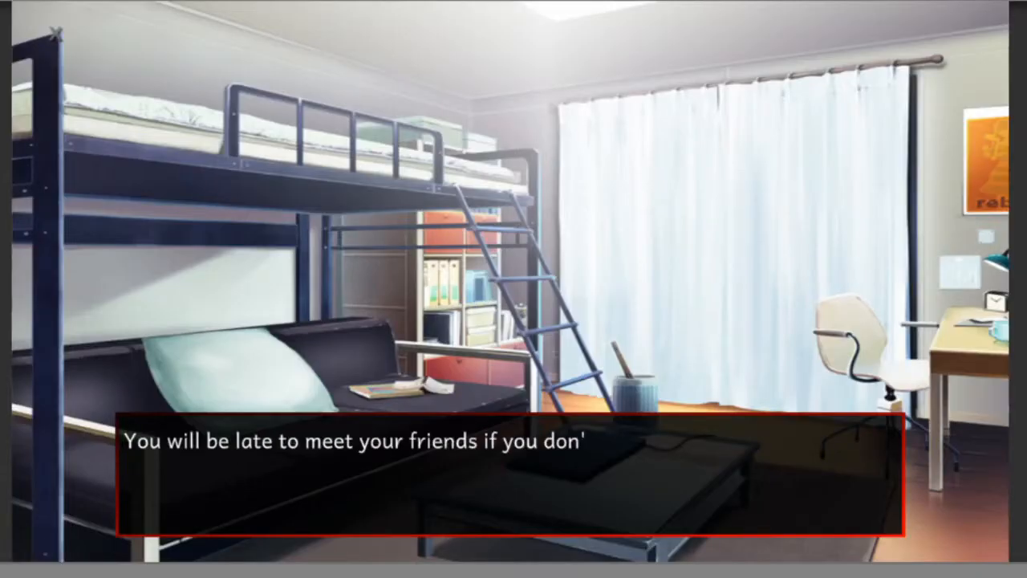
pyautogui.click(55, 34)
pyautogui.click(55, 33)
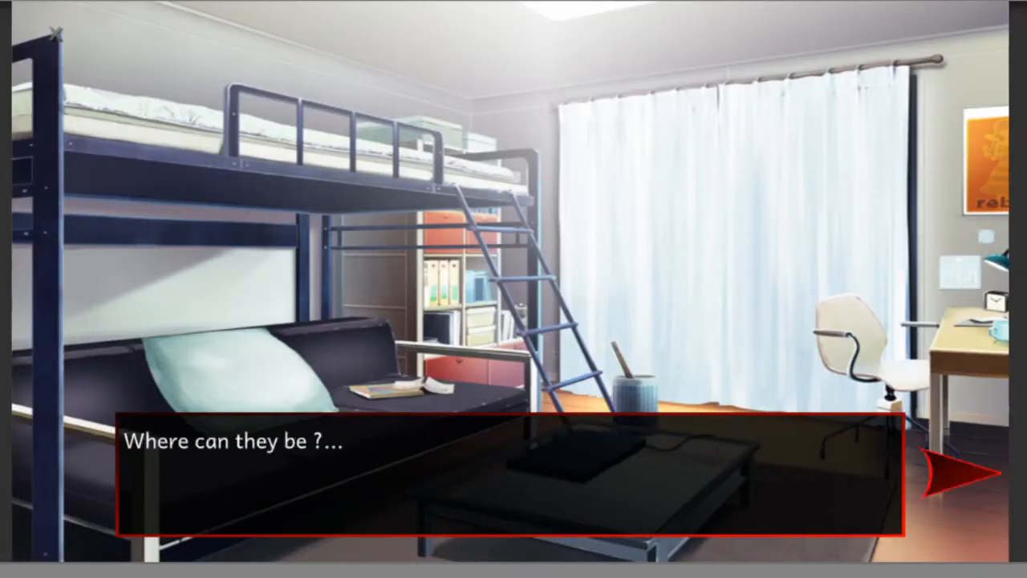
pyautogui.click(964, 479)
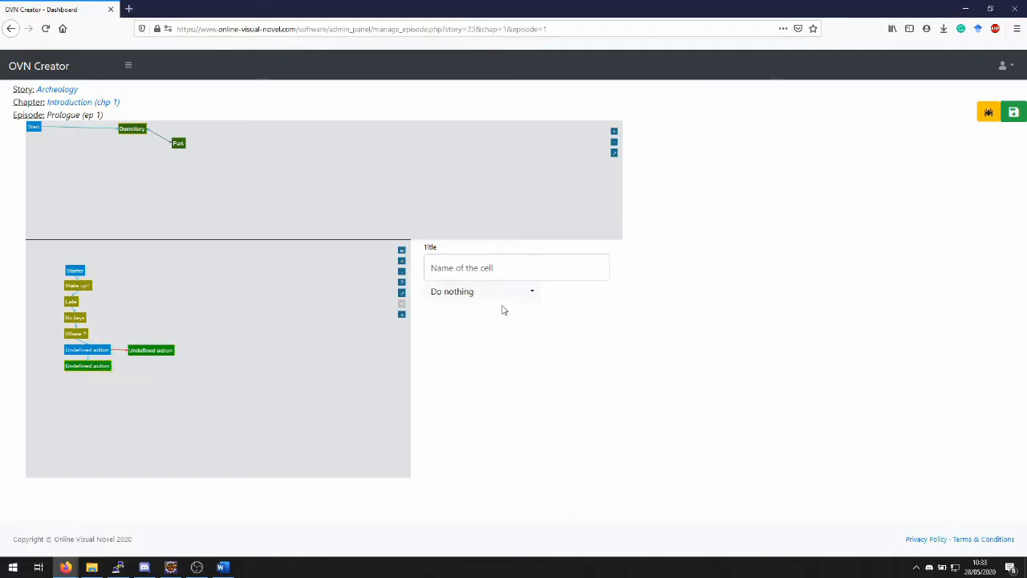
# - Add two more interaction cells below the desk interaction in the Dormitory flow
pyautogui.click(500, 436)
pyautogui.click(499, 437)
pyautogui.click(473, 293)
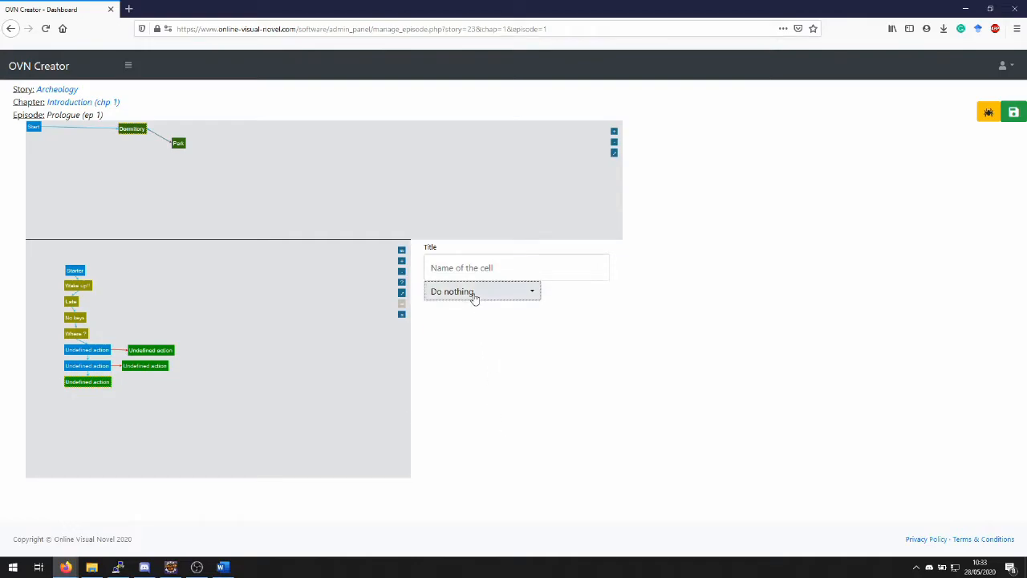
pyautogui.click(489, 436)
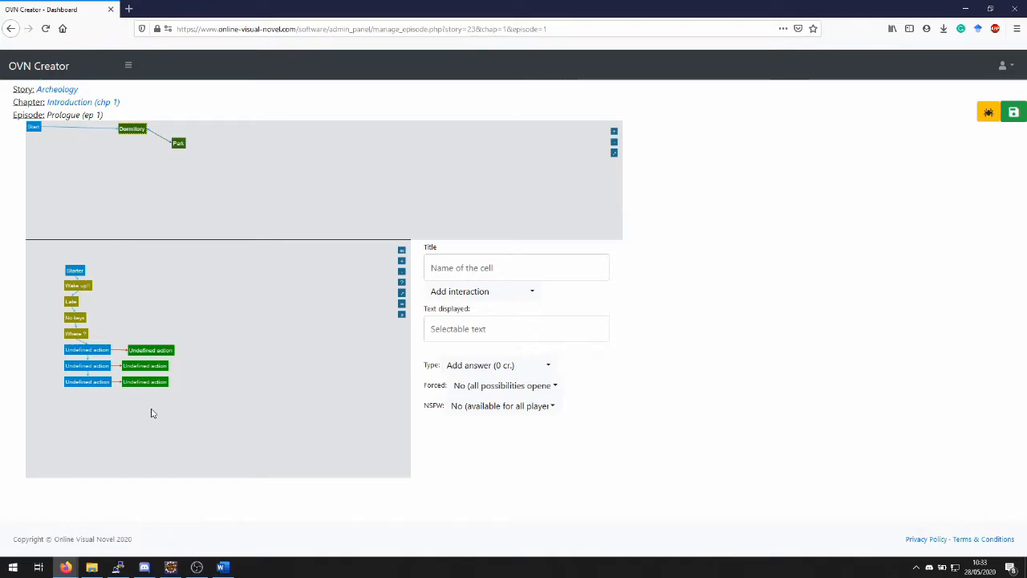
# - Title the three interaction cells, in order, "Check the desk", "Look on the floor" and "Look at the door"
pyautogui.click(93, 353)
pyautogui.click(461, 267)
pyautogui.write('Check the desk')
pyautogui.hotkey('ctrl', 'a')
pyautogui.click(107, 366)
pyautogui.click(474, 268)
pyautogui.write('Look on the floor')
pyautogui.click(88, 382)
pyautogui.click(527, 264)
pyautogui.write('Look at the door')
# - Set the displayed text to "Check the door" for the door interaction and "check the floor" for the floor interaction
pyautogui.click(482, 330)
pyautogui.write('Check the door')
pyautogui.click(98, 364)
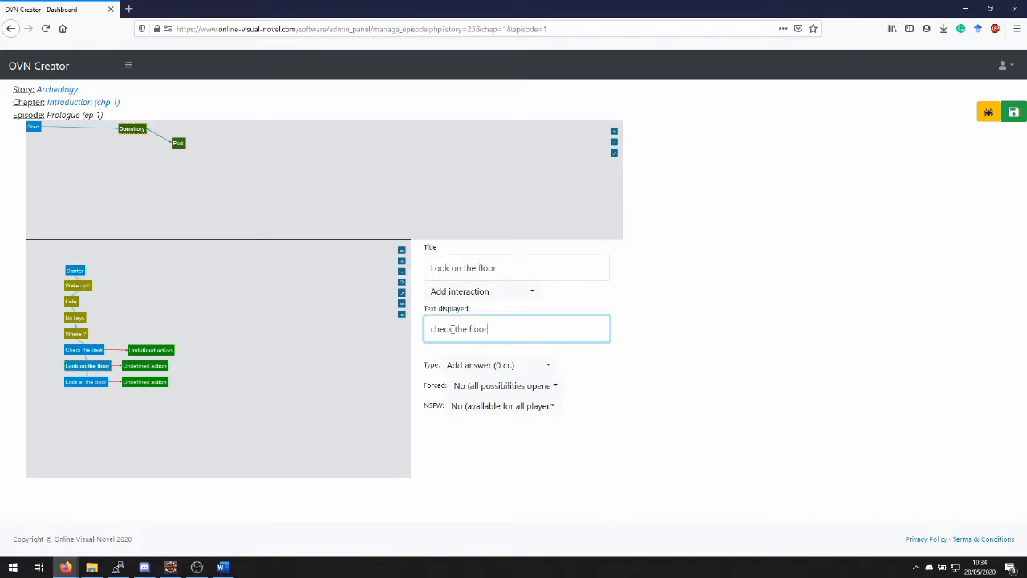
pyautogui.click(85, 351)
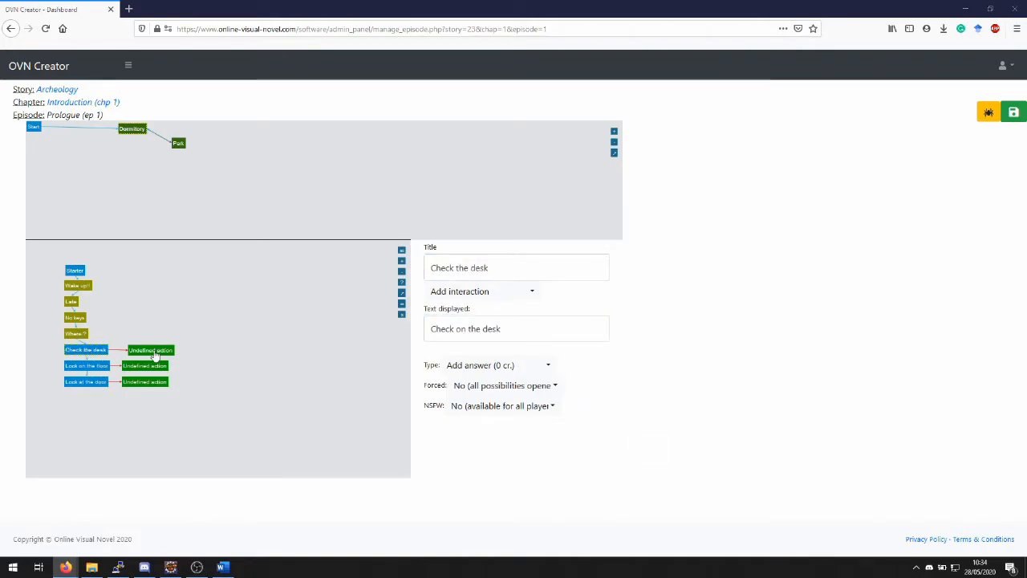
# - Make the desk interaction's result a Display Text cell titled "Found keys", reading "You find the keys, next to your computer."
pyautogui.click(152, 353)
pyautogui.click(512, 298)
pyautogui.click(483, 333)
pyautogui.write('You fi')
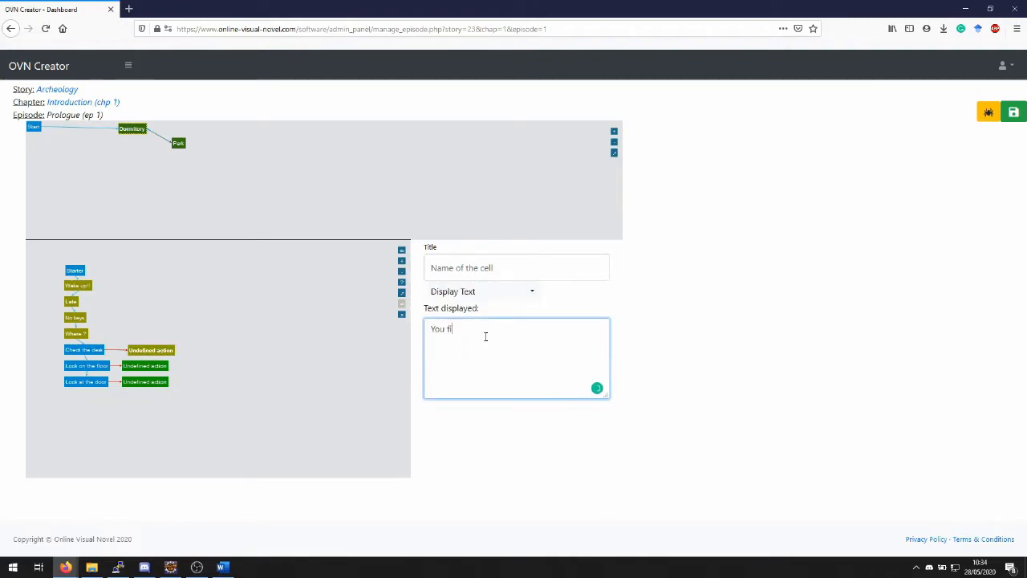
pyautogui.write('nd the keys. next to your computer.')
pyautogui.click(523, 268)
pyautogui.write('Found keys')
# - Make the floor interaction's result a Display Text cell reading "You can't find your keys."
pyautogui.click(165, 366)
pyautogui.click(482, 291)
pyautogui.click(474, 333)
pyautogui.click(474, 328)
pyautogui.write("You can't im")
pyautogui.press('BackSpace')
pyautogui.press('BackSpace')
pyautogui.write('find your keys.')
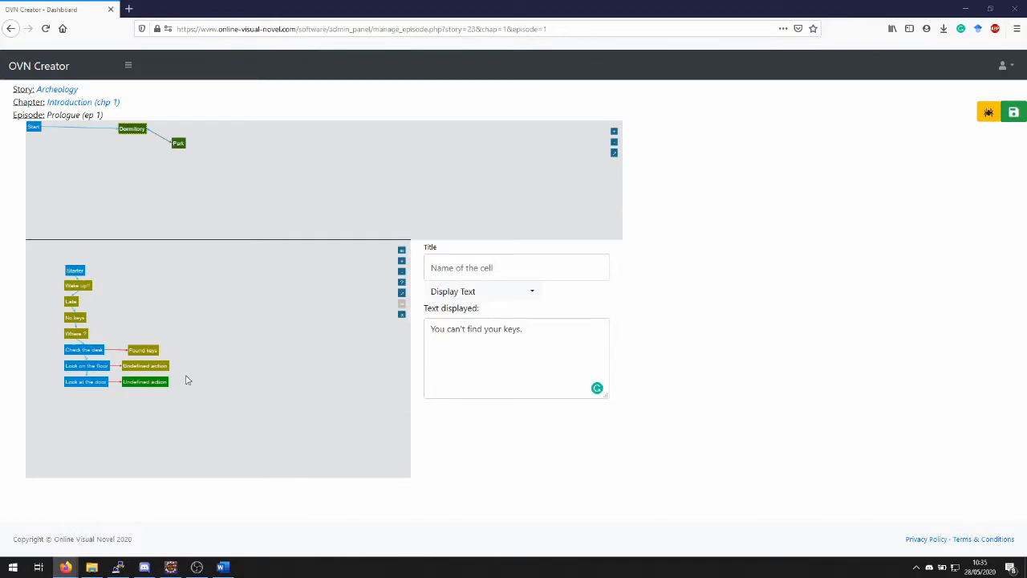
# - Delete the undefined action cell attached to the "Look at the door" interaction
pyautogui.click(144, 380)
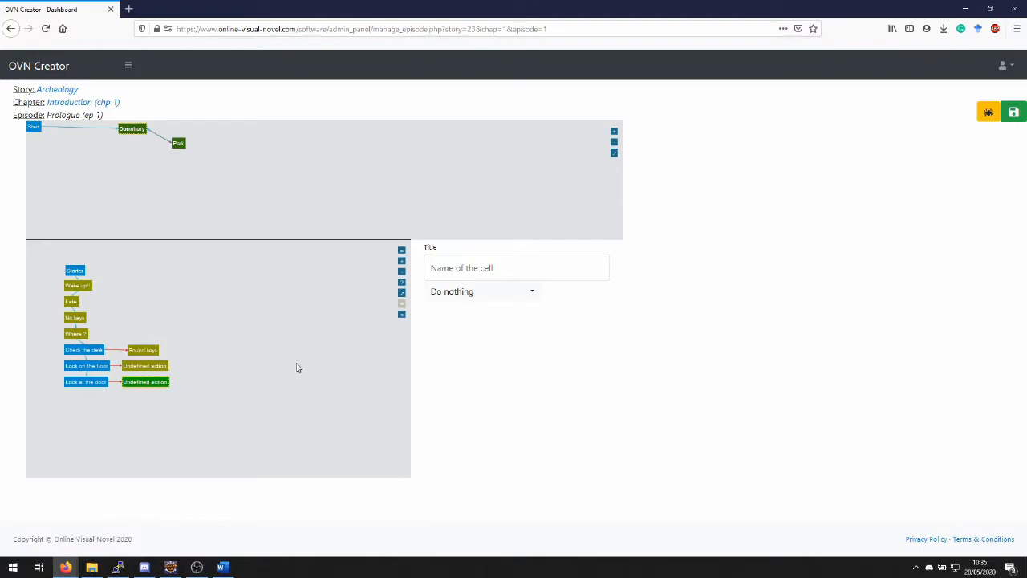
pyautogui.click(401, 272)
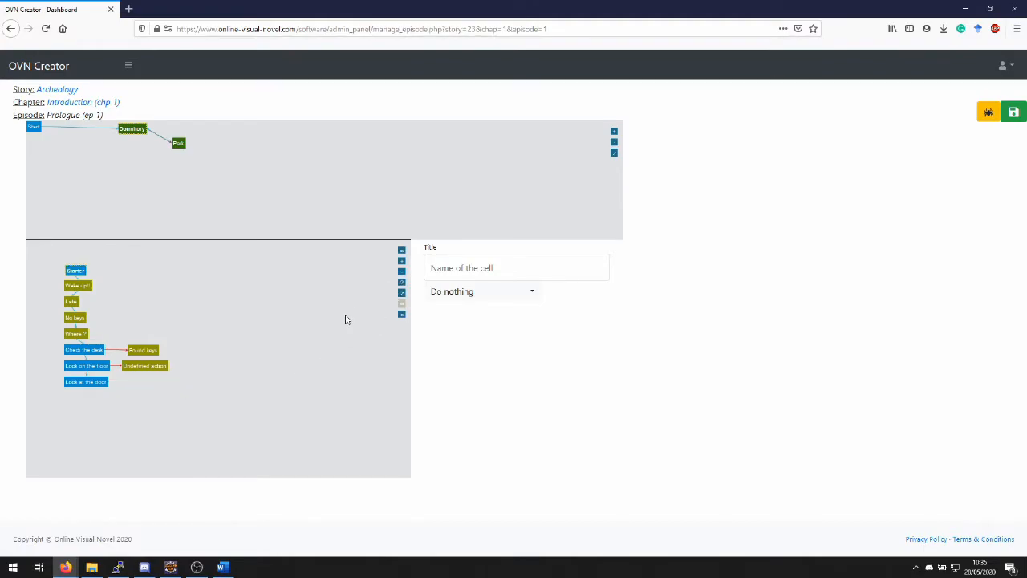
pyautogui.click(99, 390)
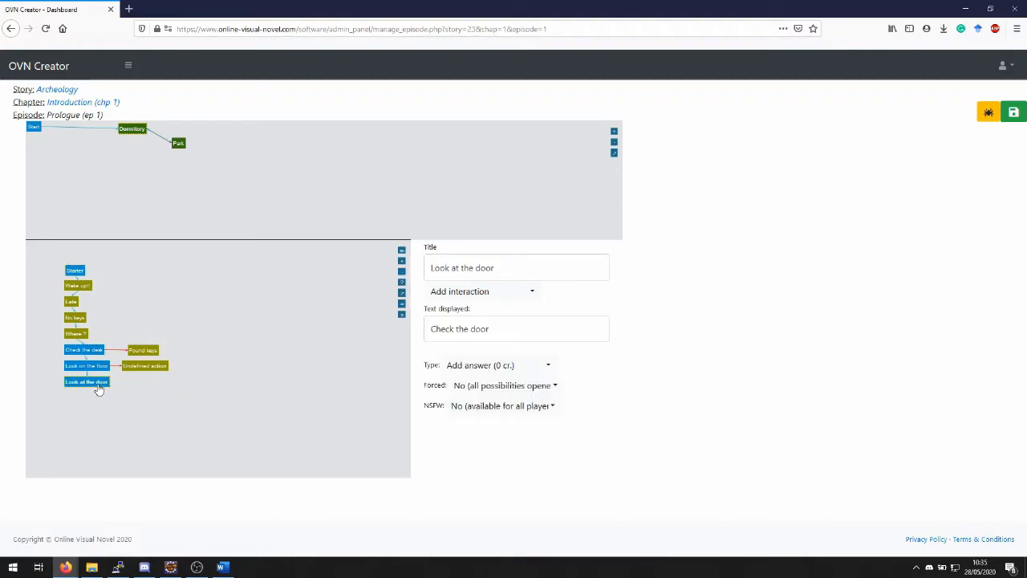
# - Title the floor interaction's result cell "Not here"
pyautogui.click(164, 365)
pyautogui.click(509, 276)
pyautogui.write('Not here')
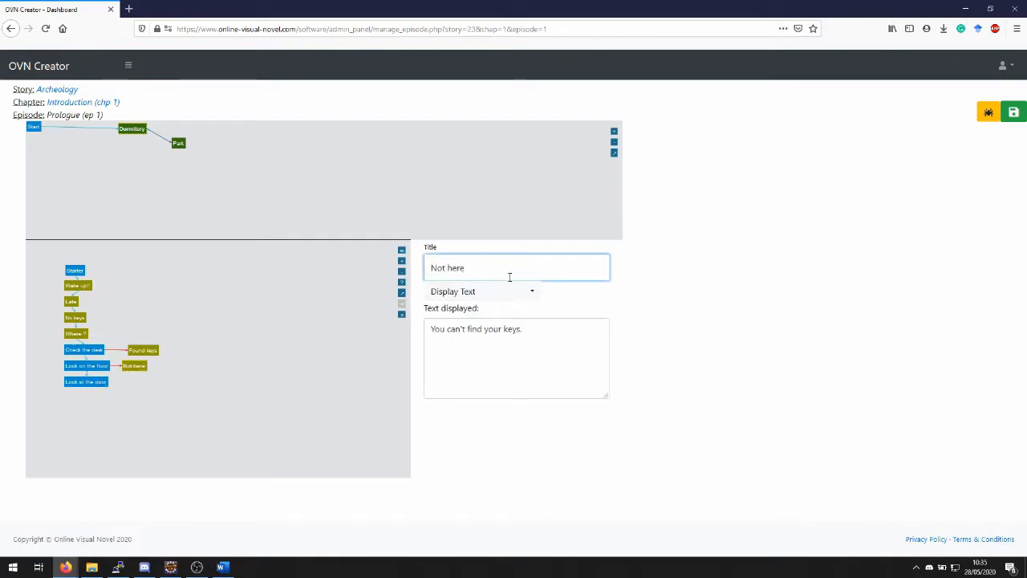
# - Link "Look at the door" to the "Not here" cell, and link that cell back to "Where ?"
pyautogui.click(101, 383)
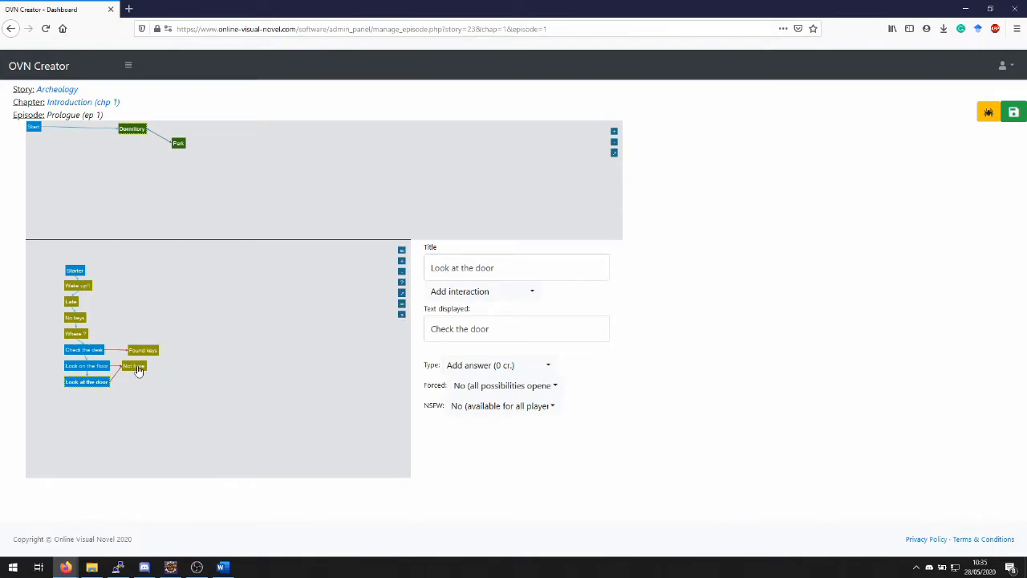
pyautogui.moveTo(140, 374); pyautogui.dragTo(113, 417)
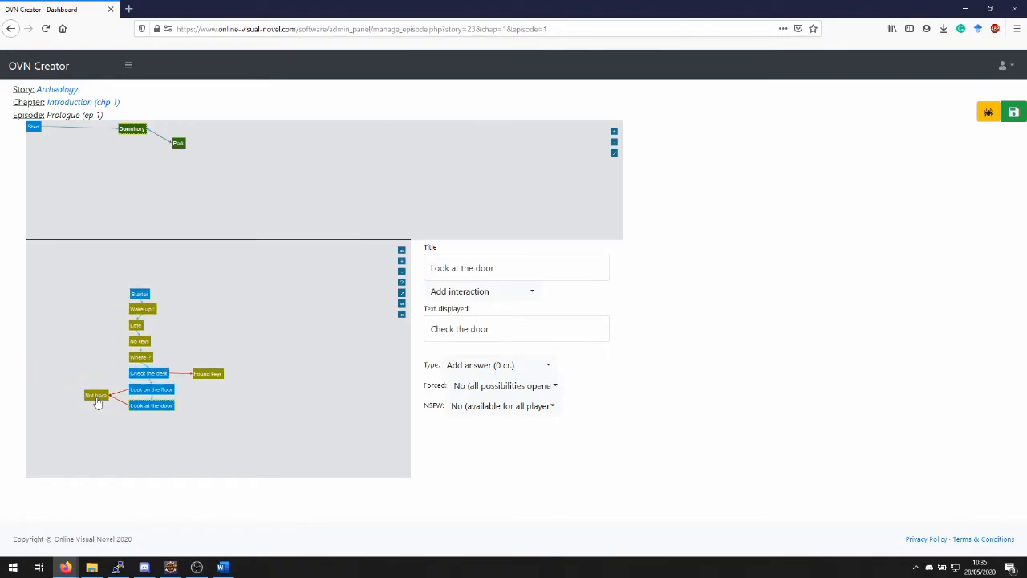
pyautogui.click(96, 396)
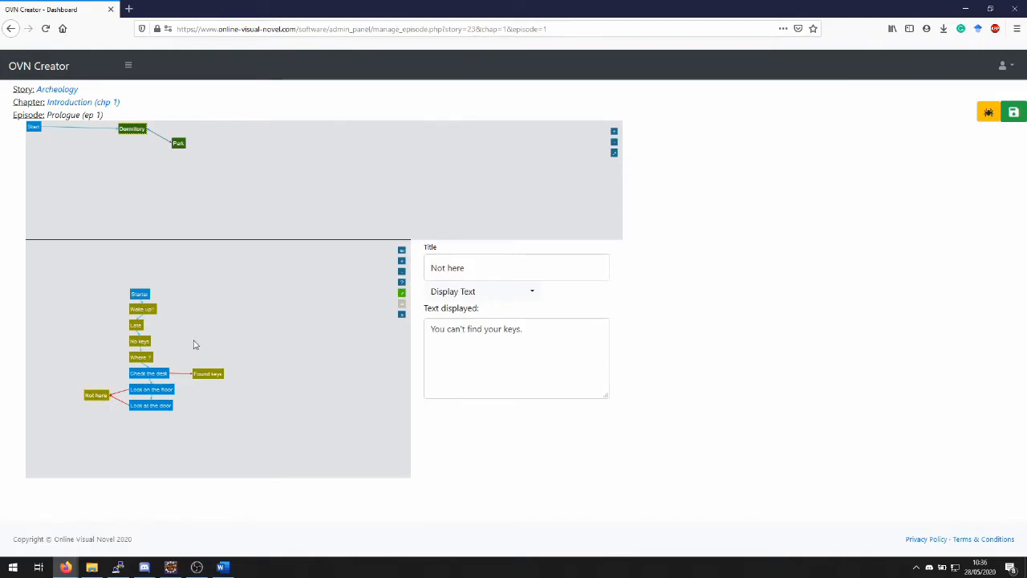
pyautogui.click(149, 359)
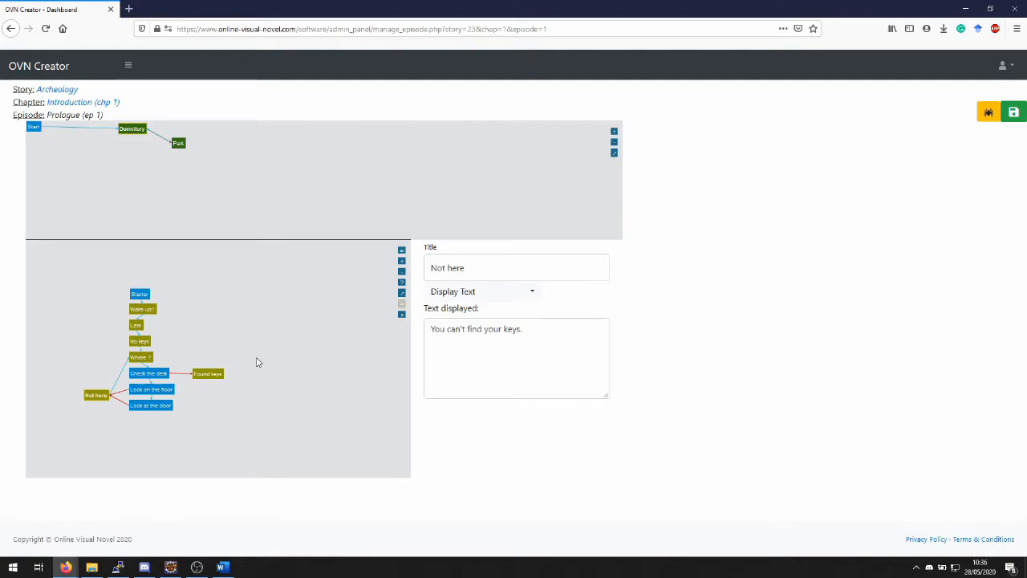
# - Add a Manage a lock cell below "Found keys" that sets the Dormitory→Park road to Unlocked
pyautogui.click(217, 375)
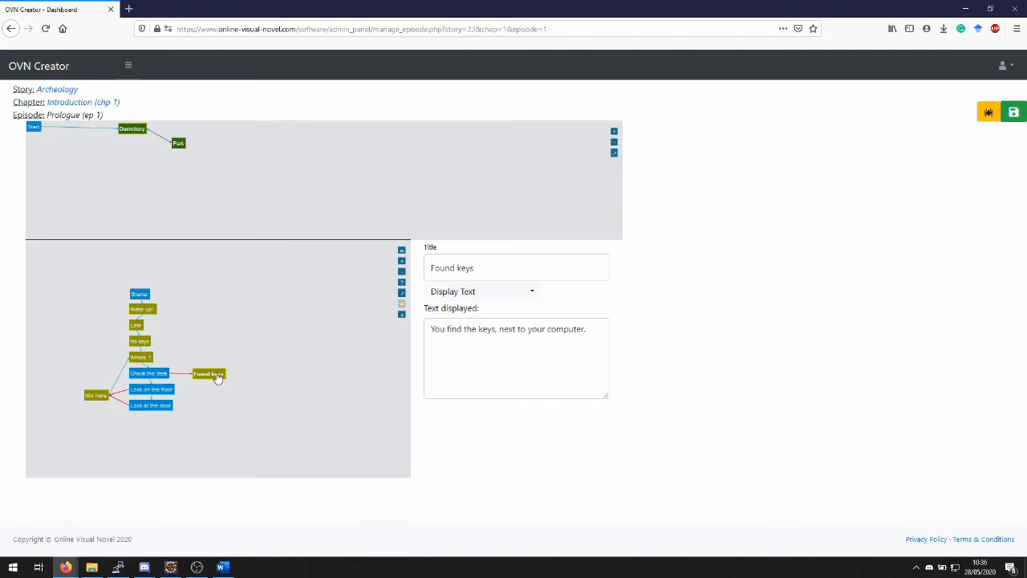
pyautogui.click(401, 260)
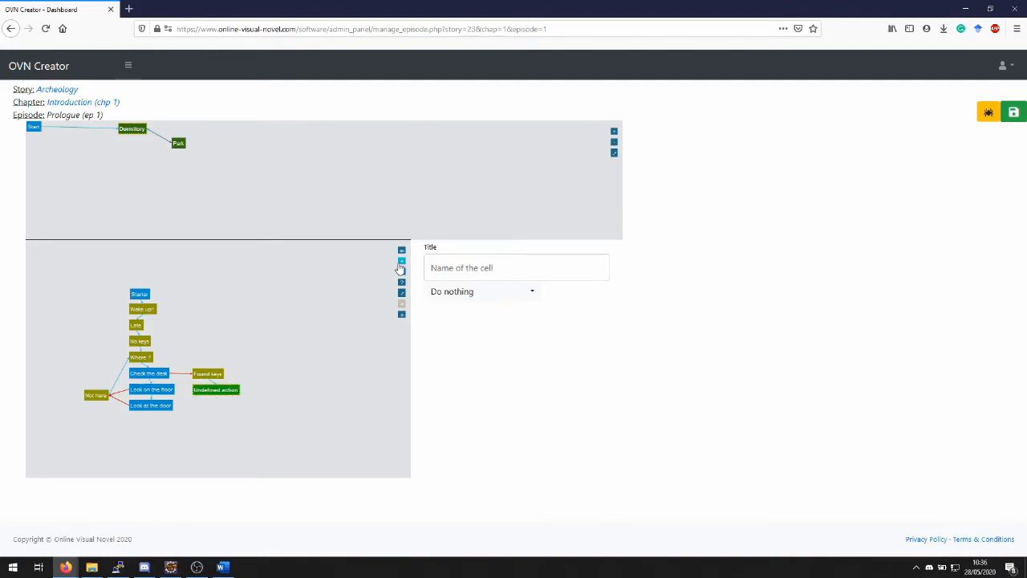
pyautogui.click(449, 291)
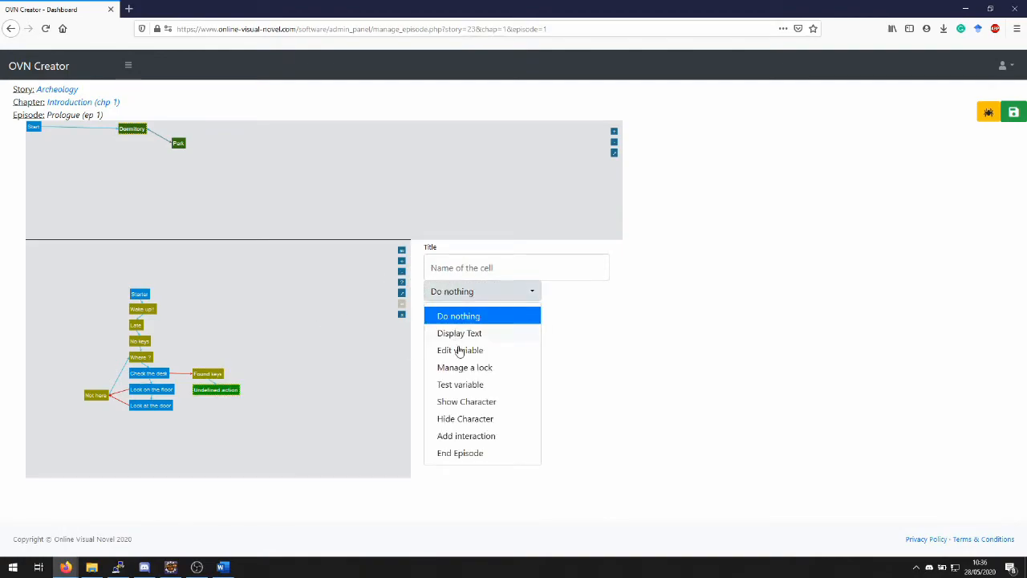
pyautogui.click(458, 372)
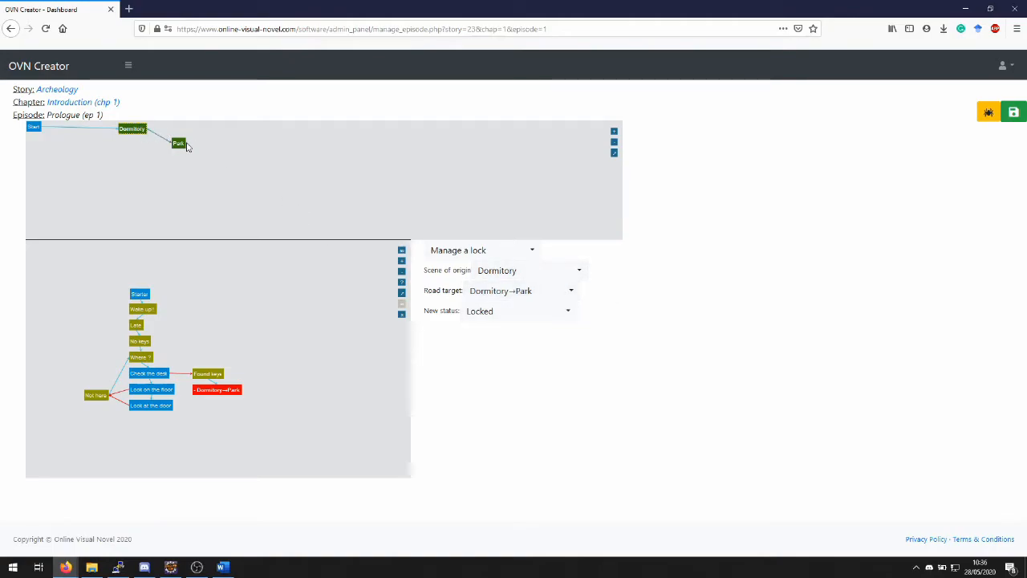
pyautogui.click(520, 277)
pyautogui.click(520, 273)
pyautogui.click(522, 291)
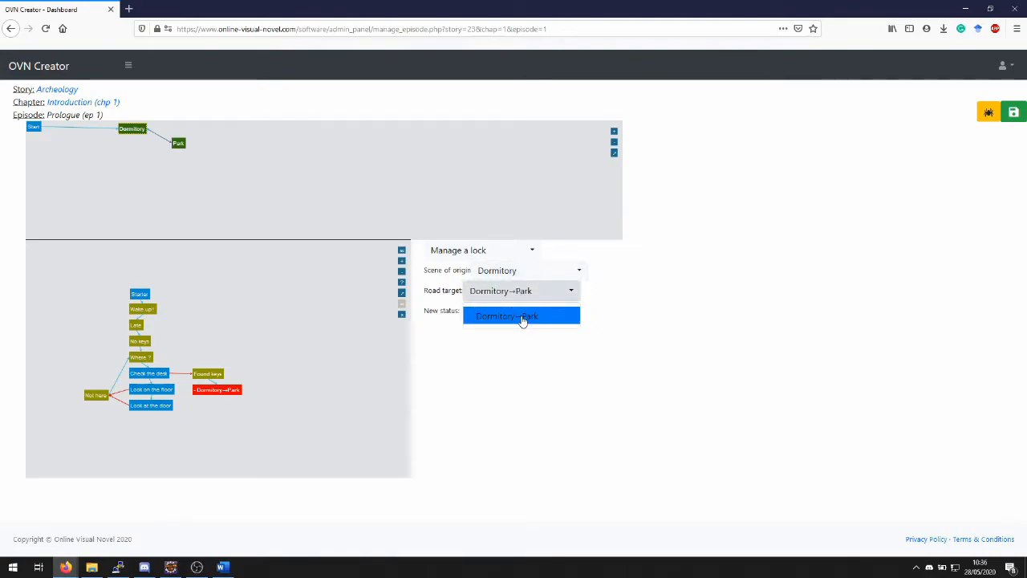
pyautogui.click(520, 317)
pyautogui.click(508, 317)
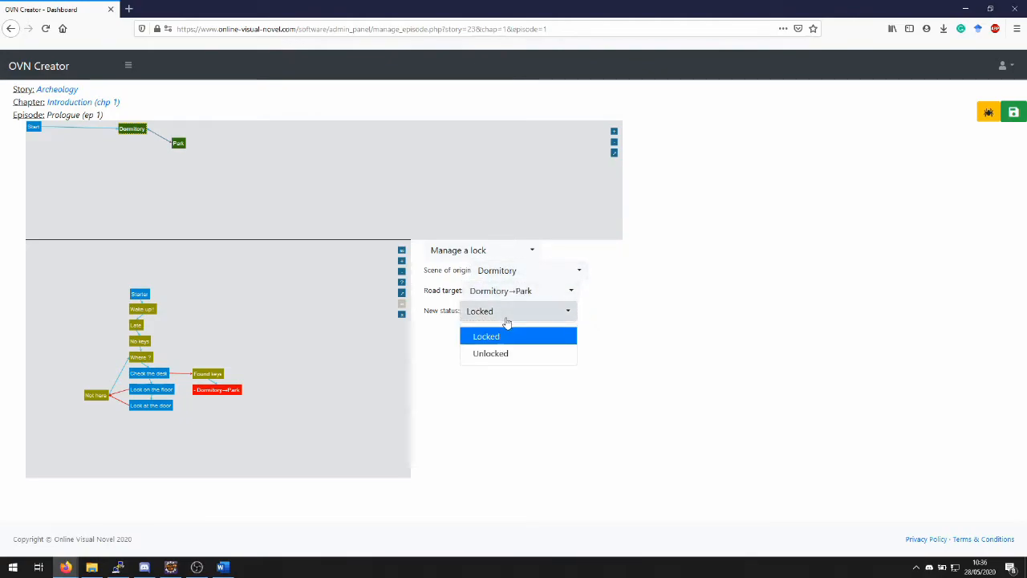
pyautogui.click(498, 354)
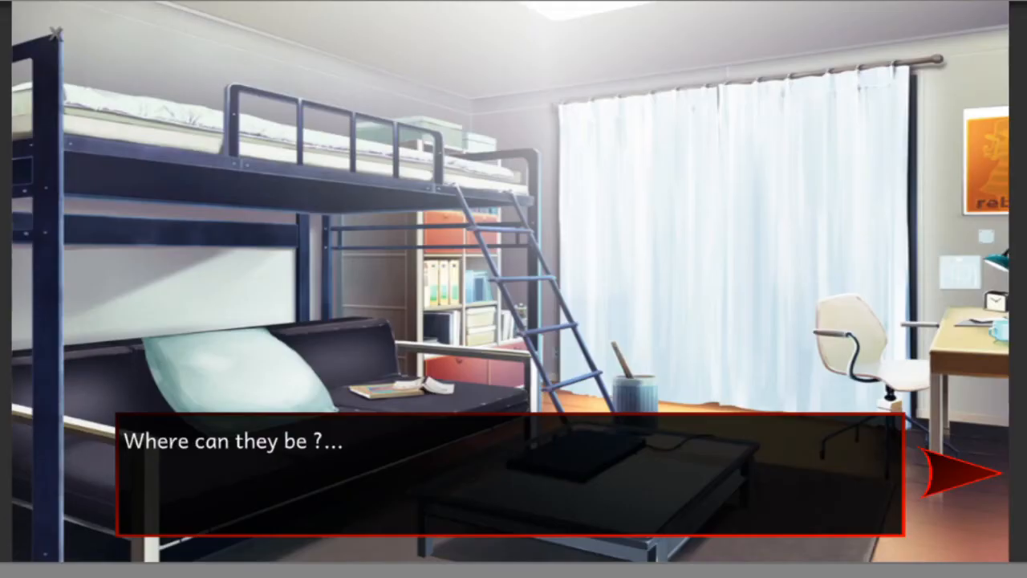
# - Preview the key search by choosing to check on the desk and advancing past the result text
pyautogui.click(961, 473)
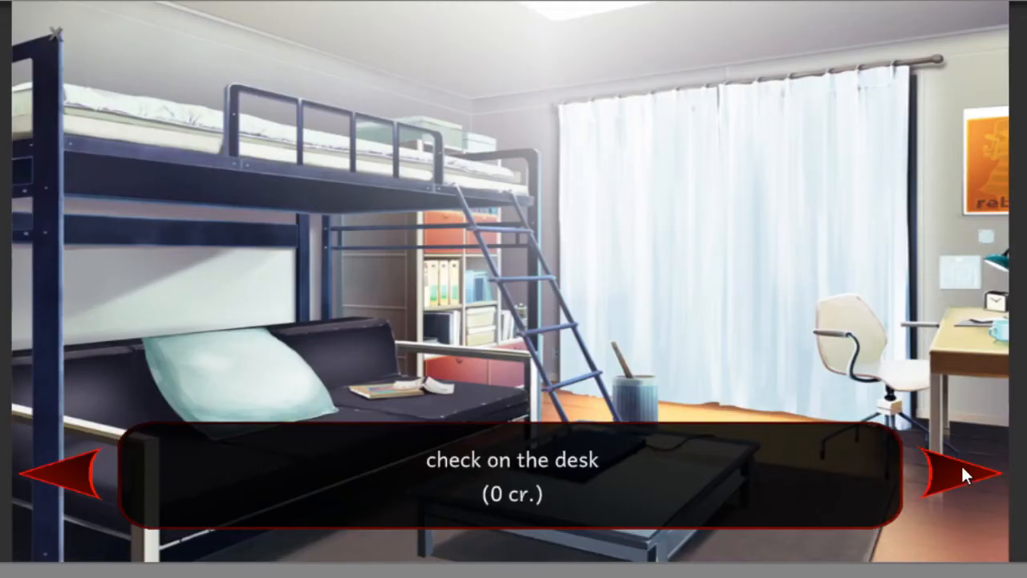
pyautogui.click(781, 474)
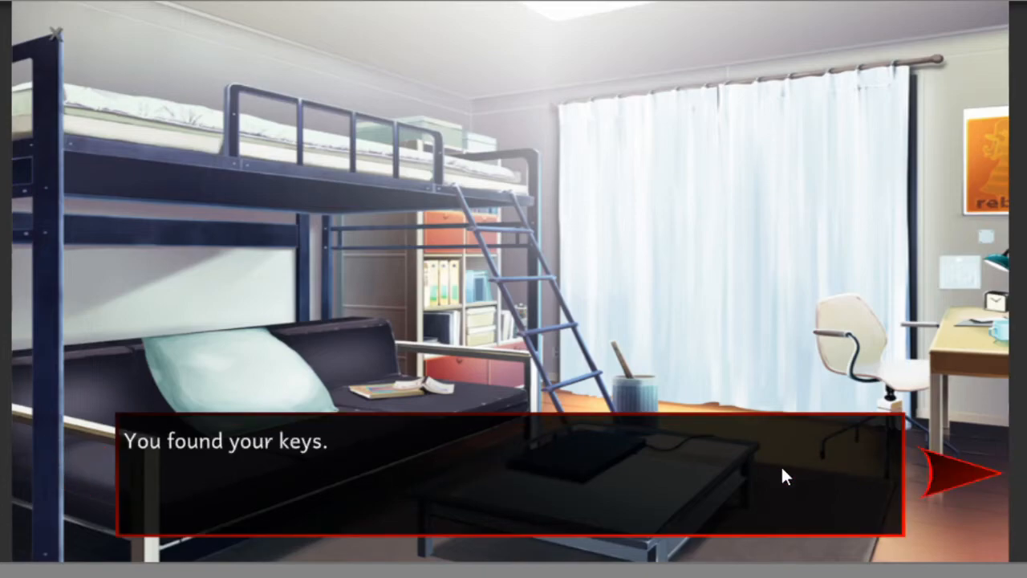
pyautogui.click(944, 479)
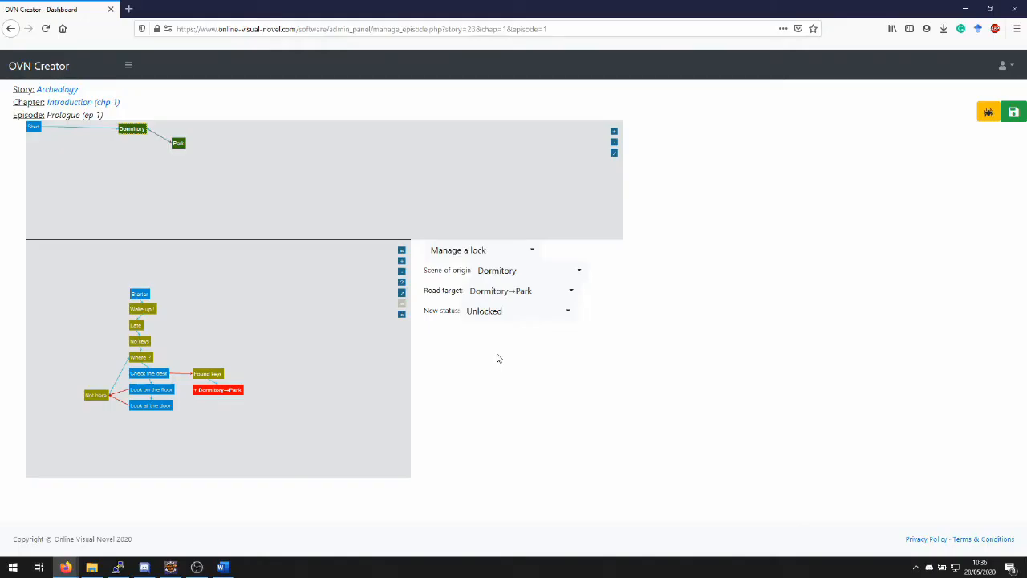
# - Set the type of the desk, floor and door interactions to Add interaction (5 cr.)
pyautogui.click(162, 378)
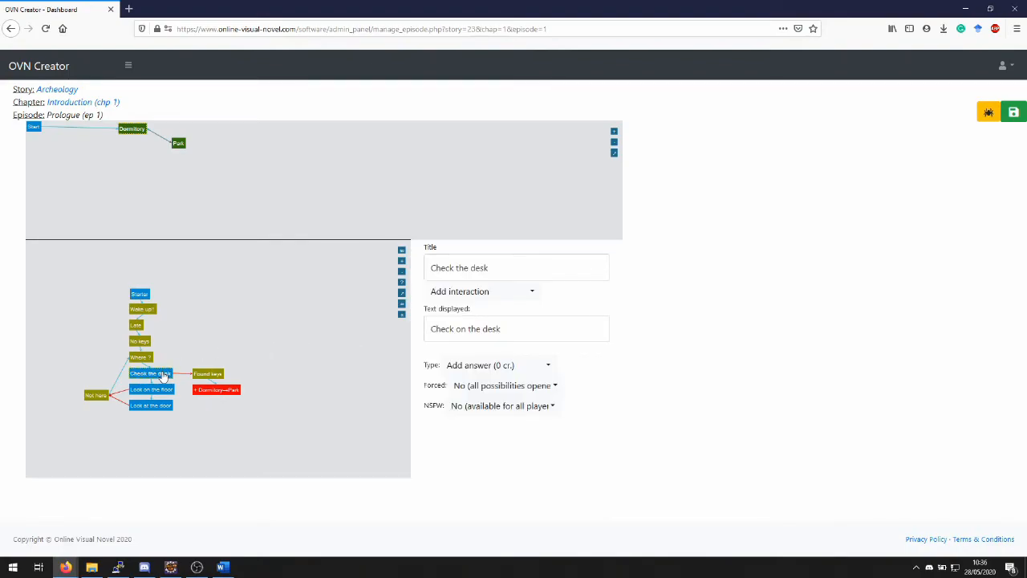
pyautogui.click(503, 371)
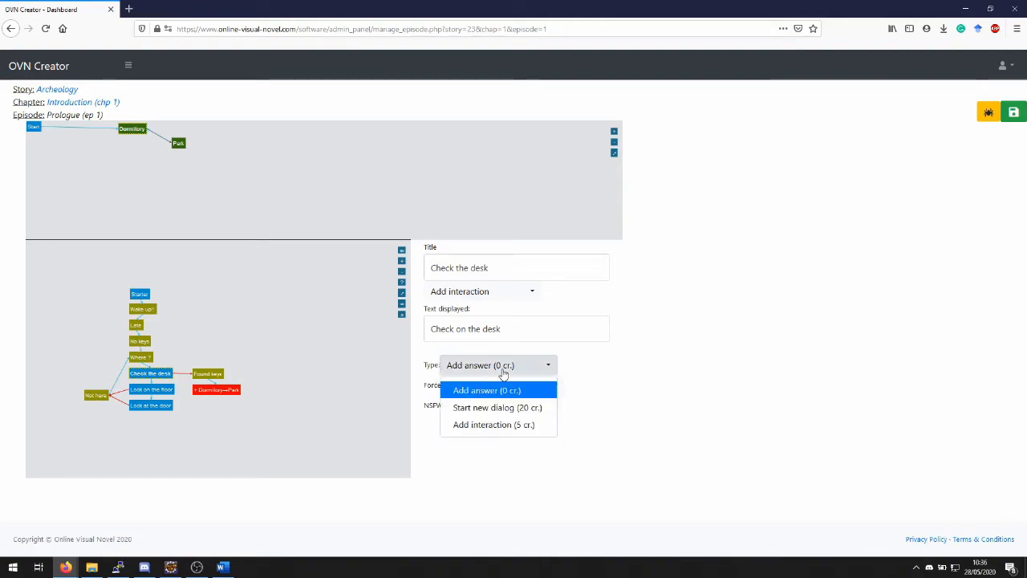
pyautogui.click(527, 426)
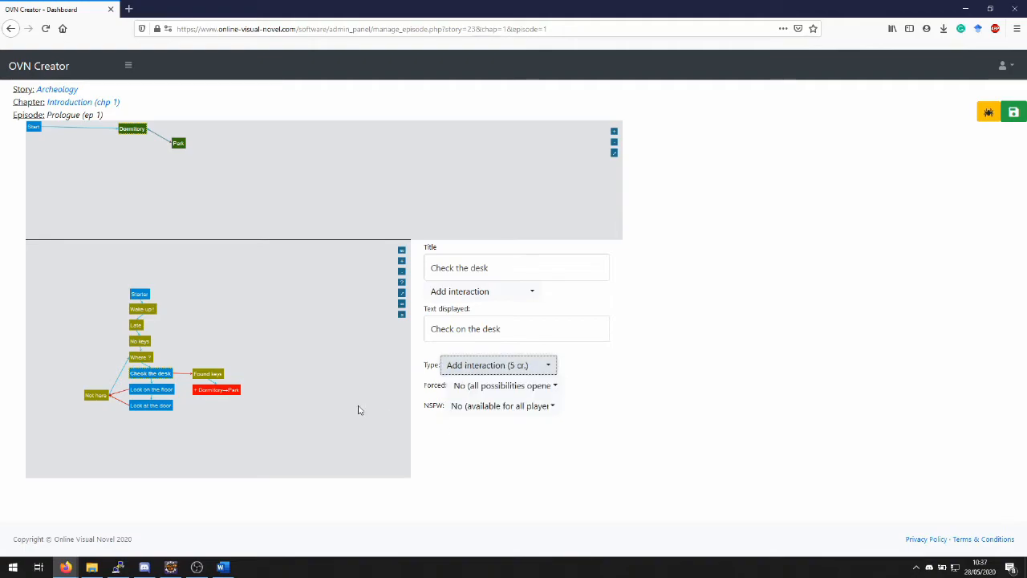
pyautogui.click(138, 390)
pyautogui.click(470, 367)
pyautogui.click(486, 428)
pyautogui.click(157, 407)
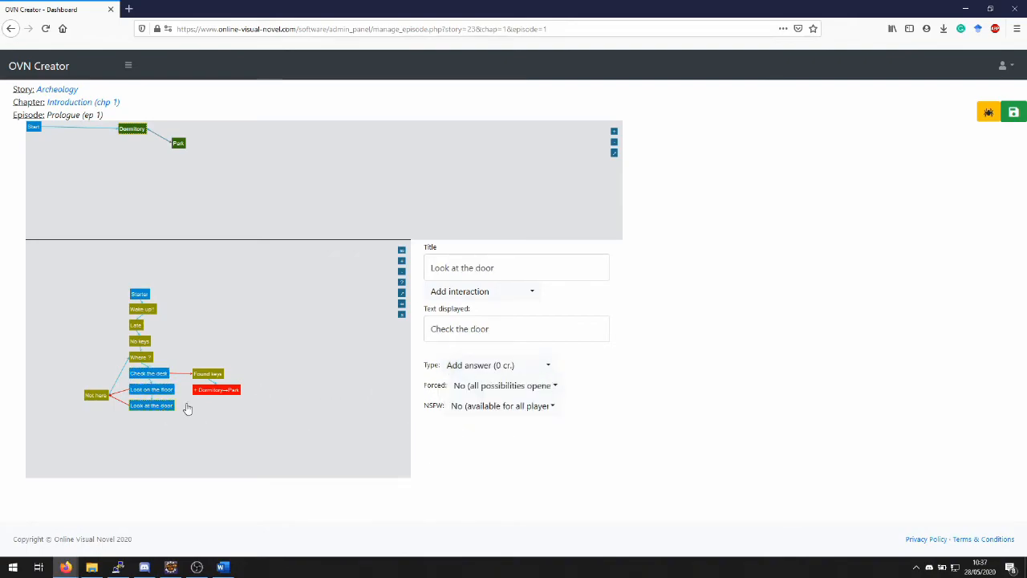
pyautogui.click(502, 365)
pyautogui.click(508, 427)
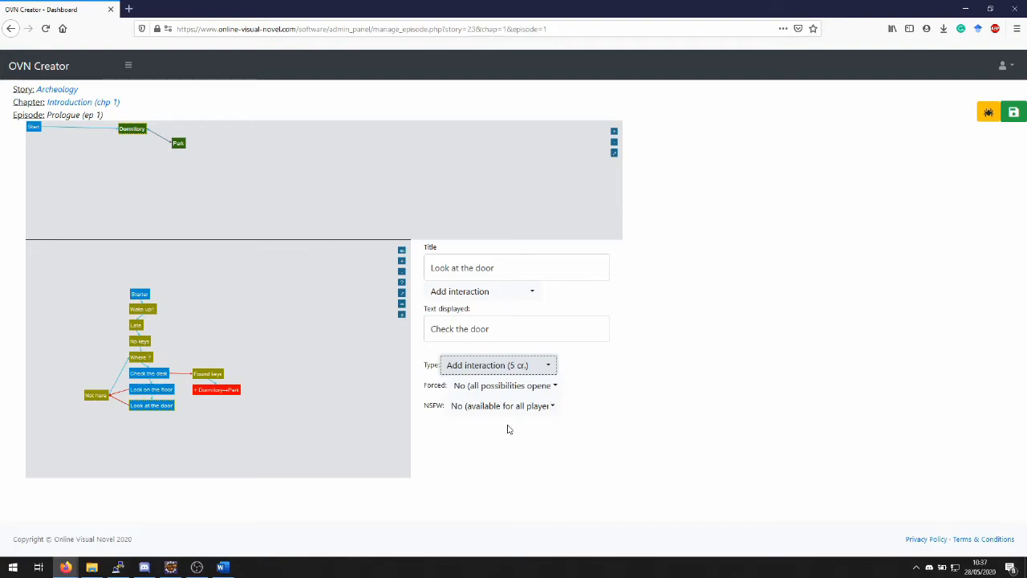
pyautogui.click(508, 429)
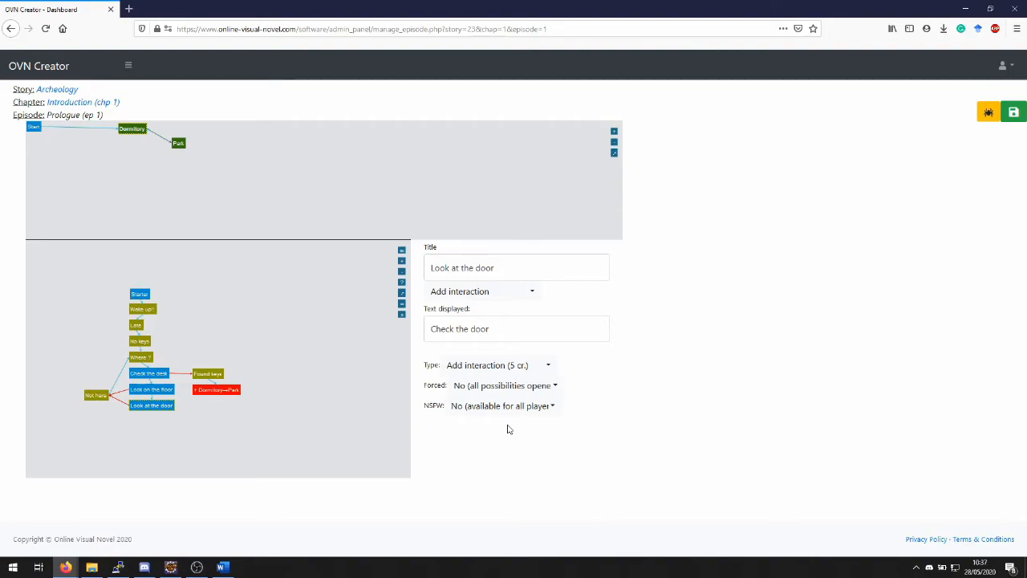
# - Set the "Look at the door" interaction's Forced option to Yes (only forced option displayed)
pyautogui.click(543, 390)
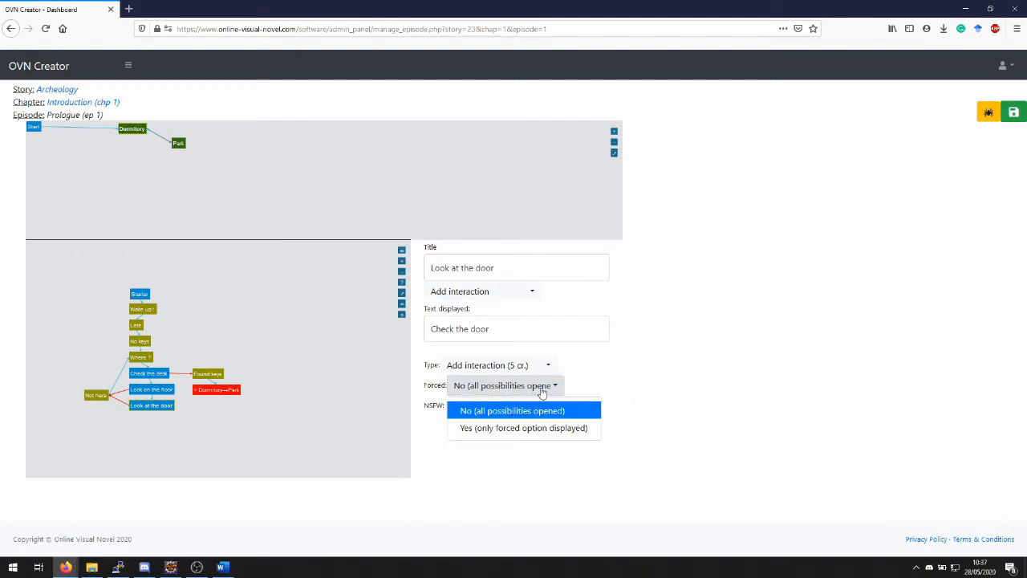
pyautogui.click(525, 428)
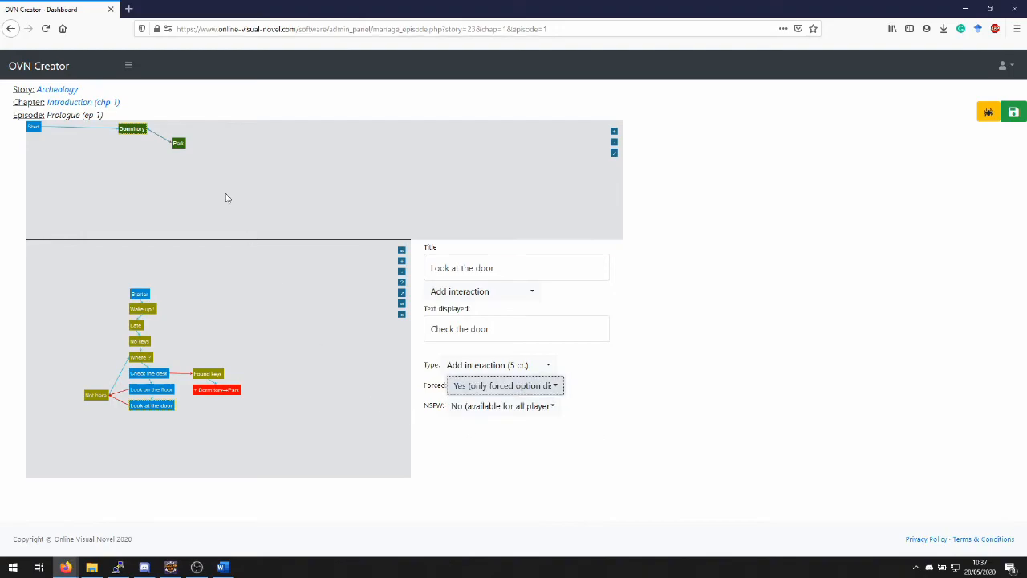
# - Set the Dormitory scene's connection to Park to Unlocked
pyautogui.click(131, 130)
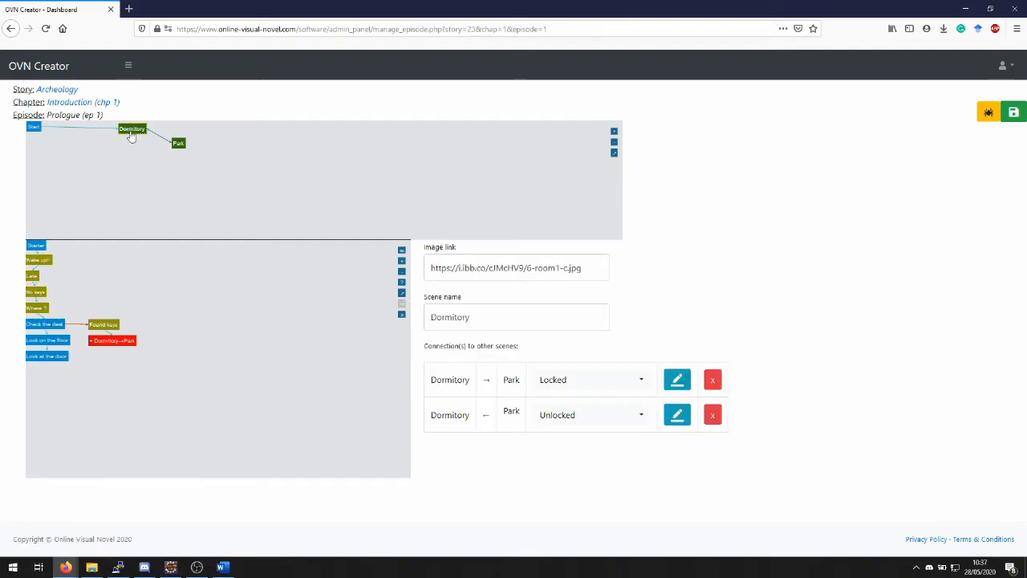
pyautogui.click(556, 380)
pyautogui.click(565, 404)
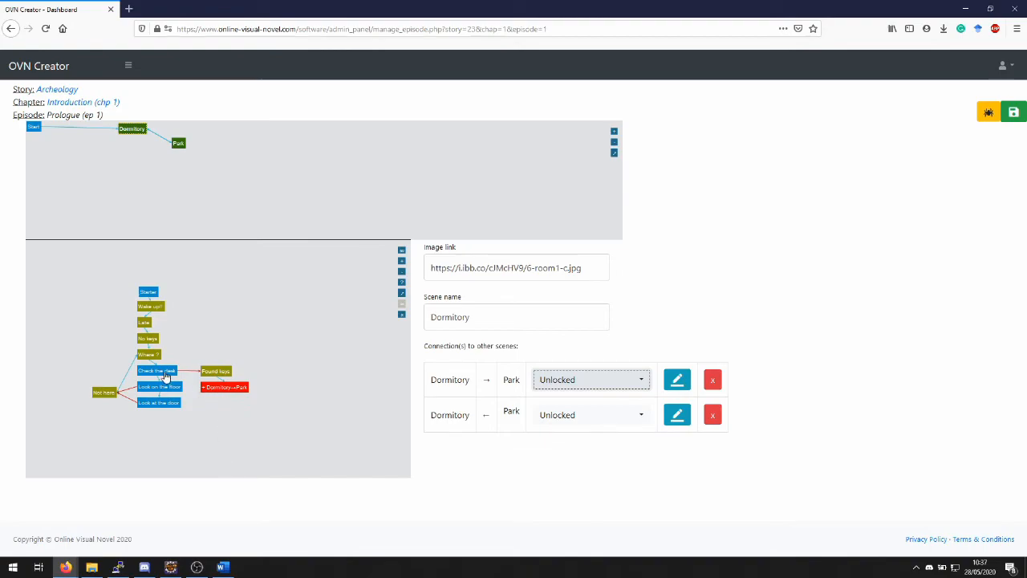
# - Review the three interaction cells and set the door interaction's Forced option to No (all possibilities opened)
pyautogui.click(165, 374)
pyautogui.click(166, 387)
pyautogui.click(167, 403)
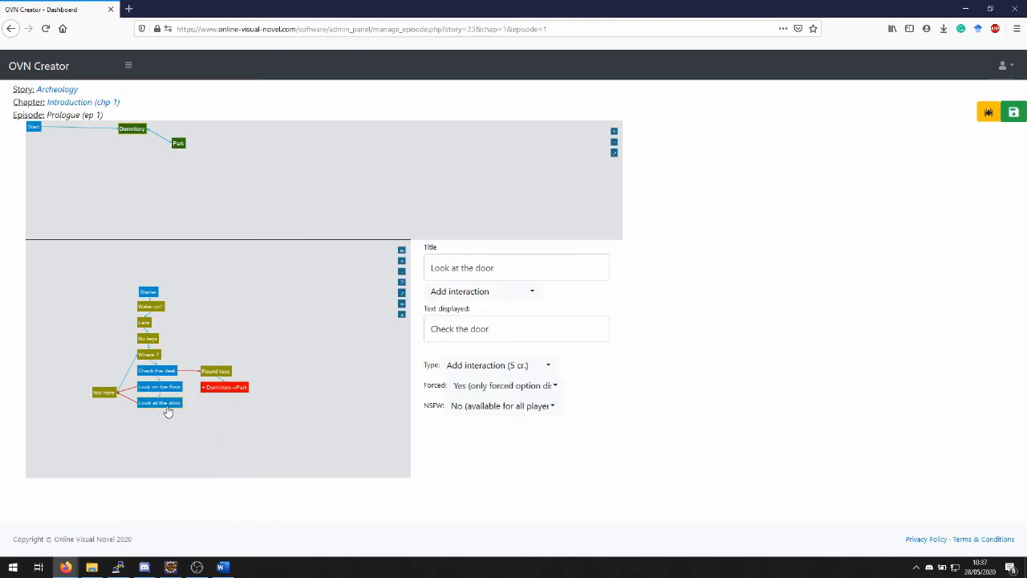
pyautogui.click(161, 372)
pyautogui.click(177, 390)
pyautogui.click(159, 403)
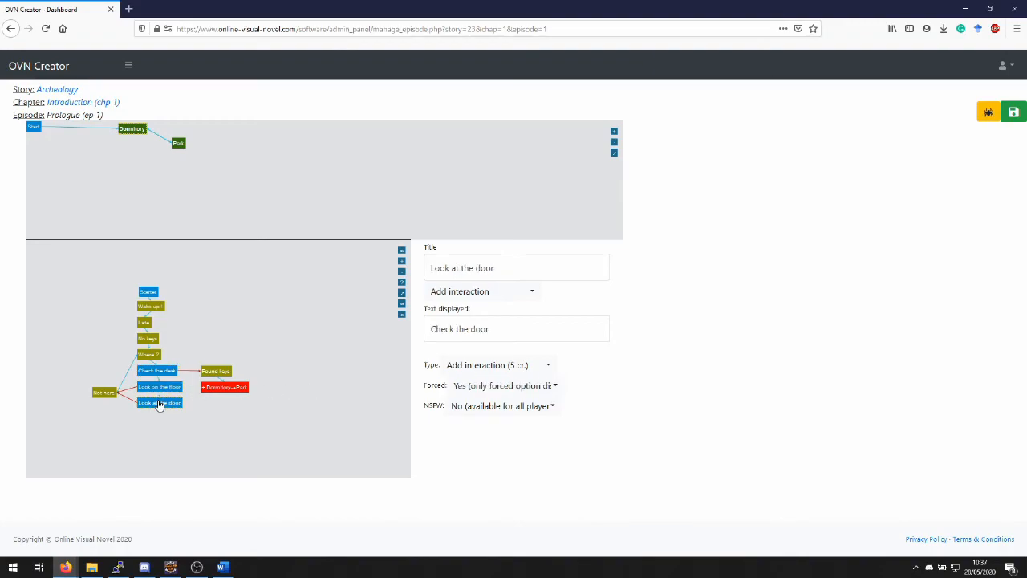
pyautogui.click(536, 387)
pyautogui.click(539, 408)
# - Set the "Check the desk" interaction's Forced option to Yes (only forced option displayed)
pyautogui.click(179, 373)
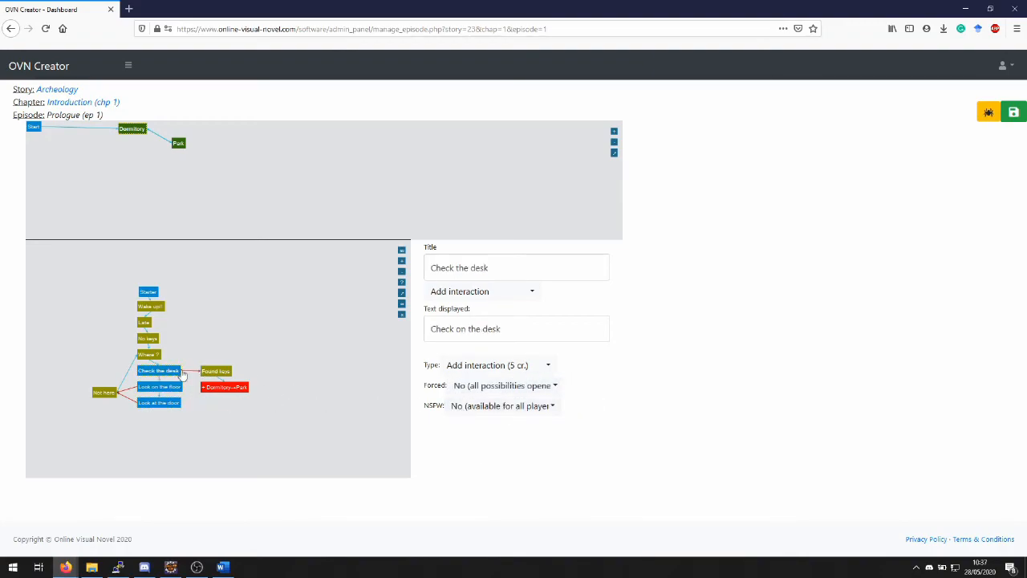
pyautogui.click(479, 386)
pyautogui.click(493, 425)
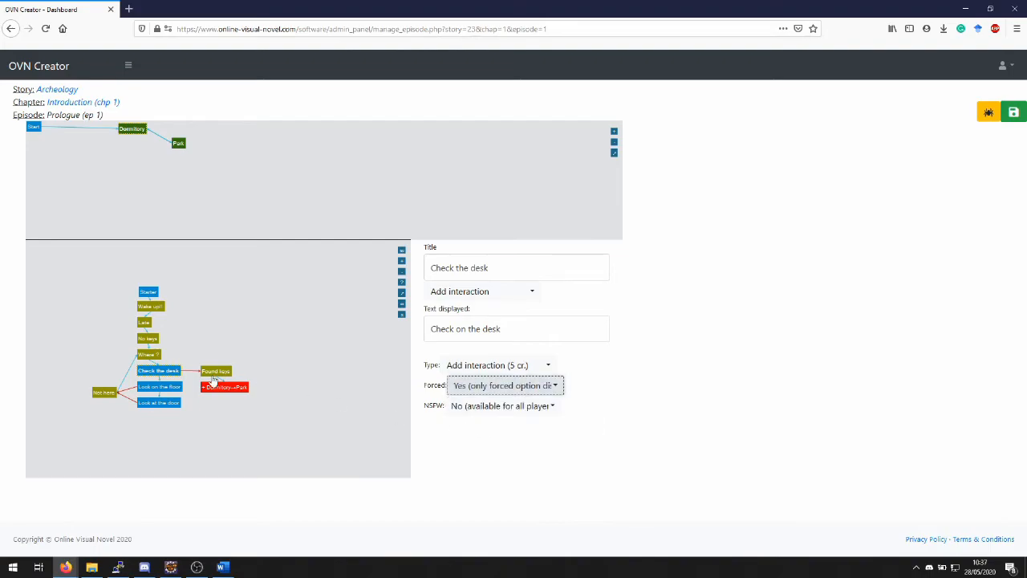
# - Delete the Dormitory→Park lock cell that follows the "Found keys" cell
pyautogui.click(218, 389)
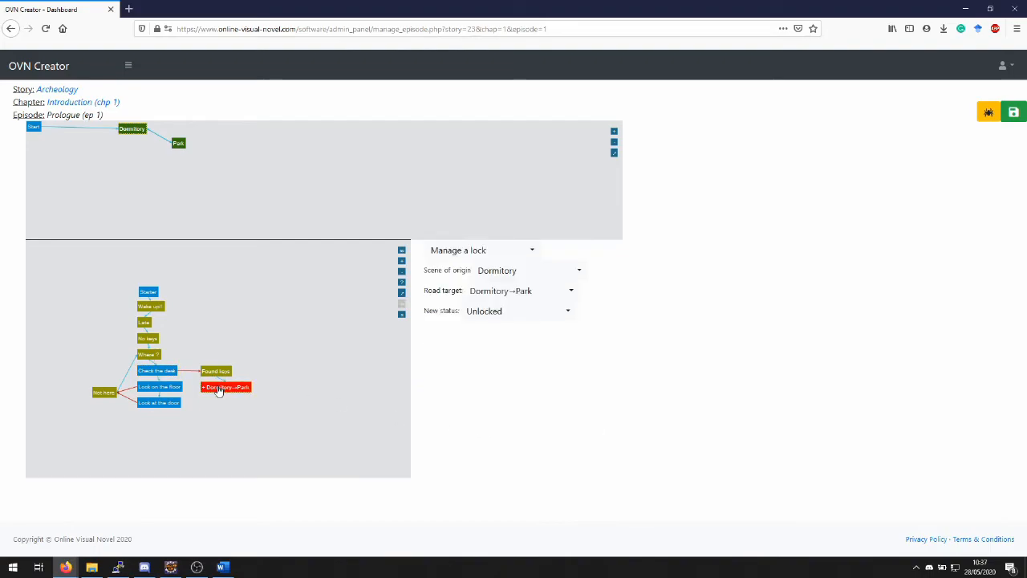
pyautogui.click(401, 272)
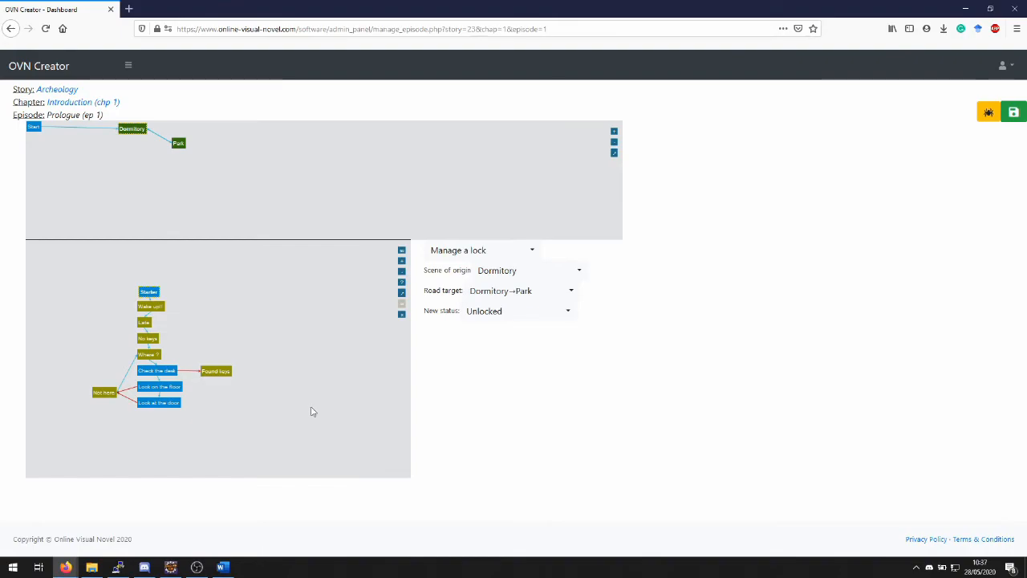
pyautogui.moveTo(313, 412); pyautogui.dragTo(320, 415)
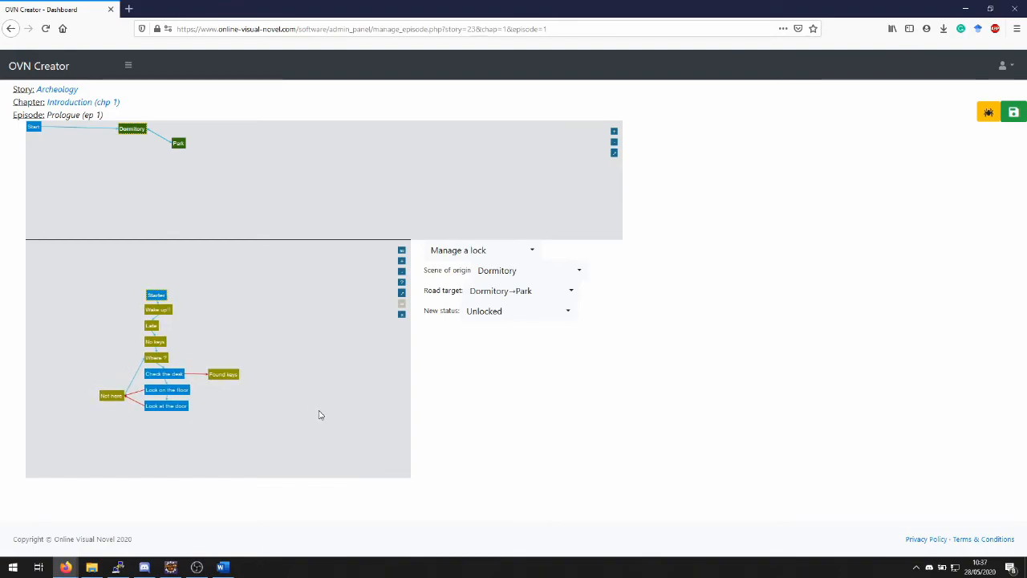
# - Review the NSFW options of the "Look on the floor" interaction and keep No (available for all player)
pyautogui.click(175, 392)
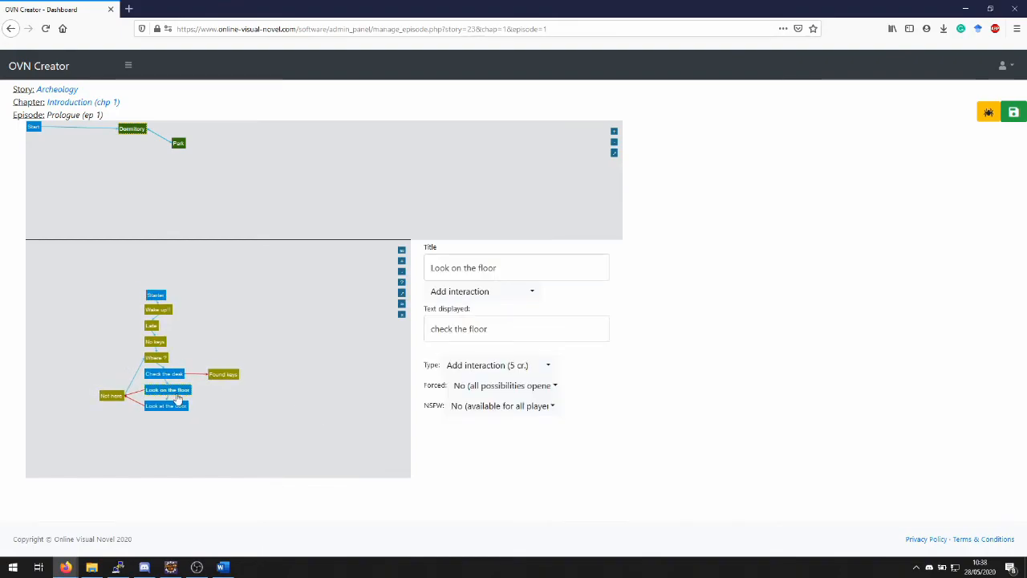
pyautogui.click(502, 407)
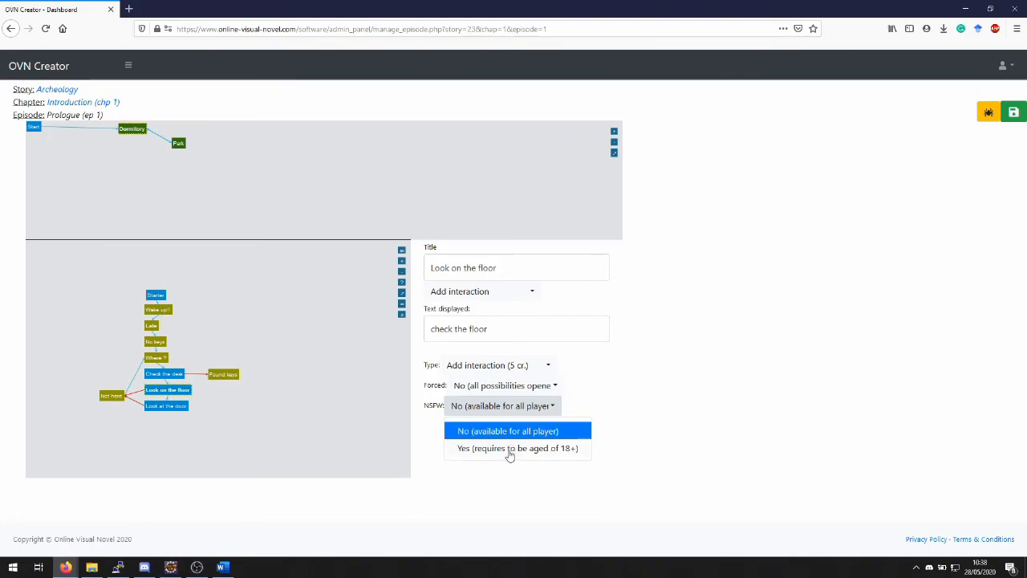
pyautogui.click(491, 436)
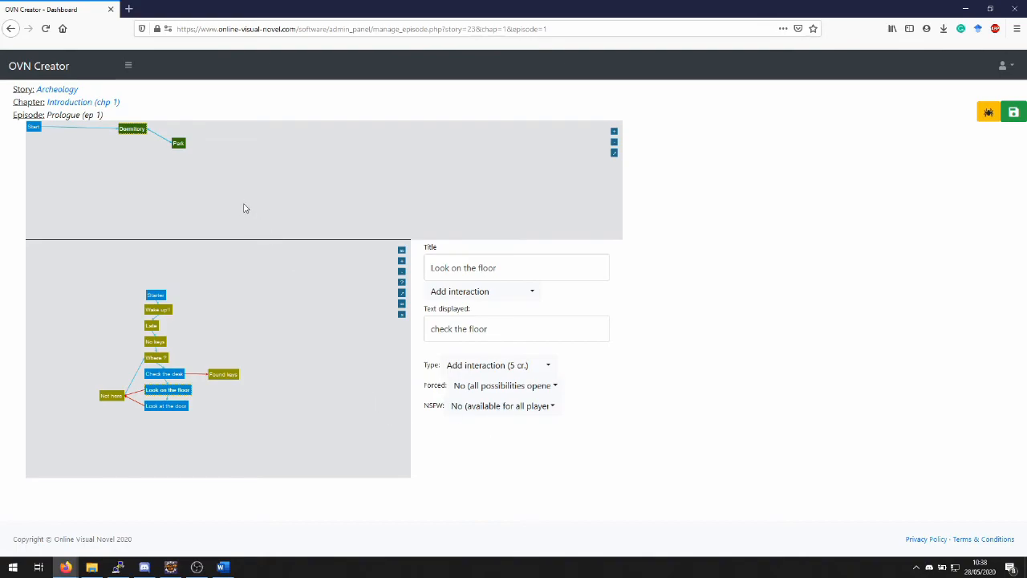
# - Test travelling between the Dormitory and the park in the game, and delete the Park scene's connection leading to Dormitory
pyautogui.click(177, 146)
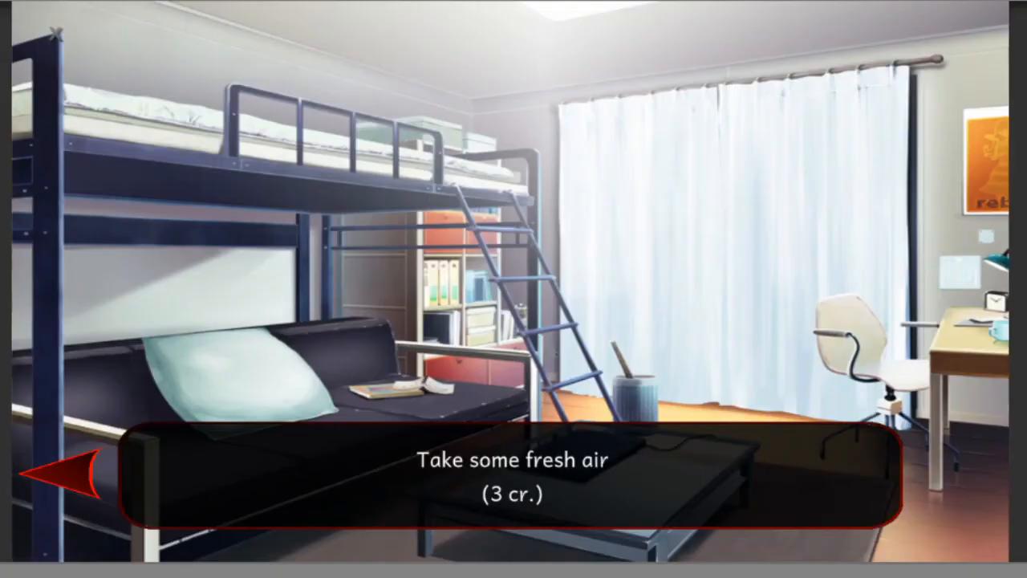
pyautogui.click(571, 479)
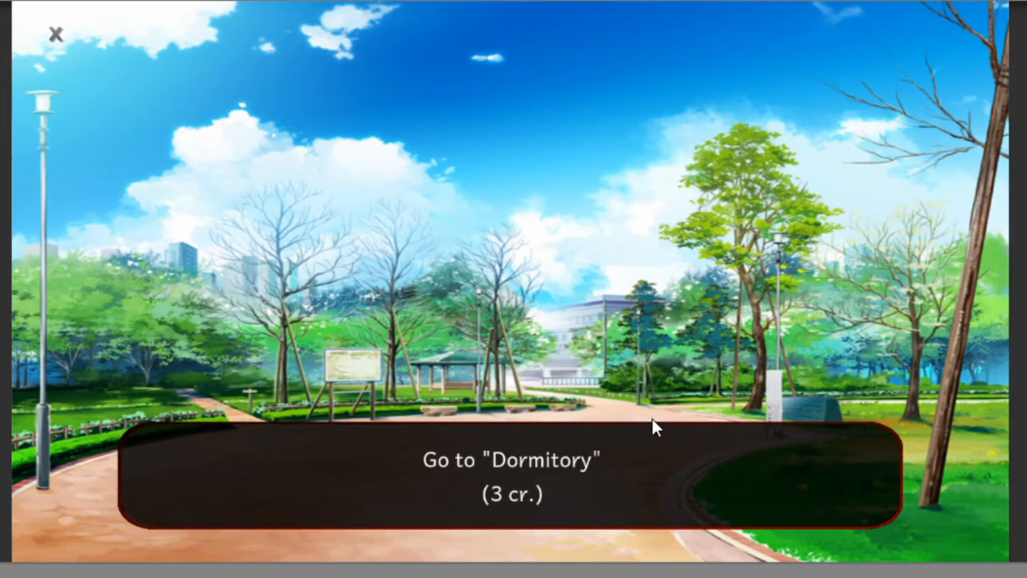
pyautogui.click(557, 504)
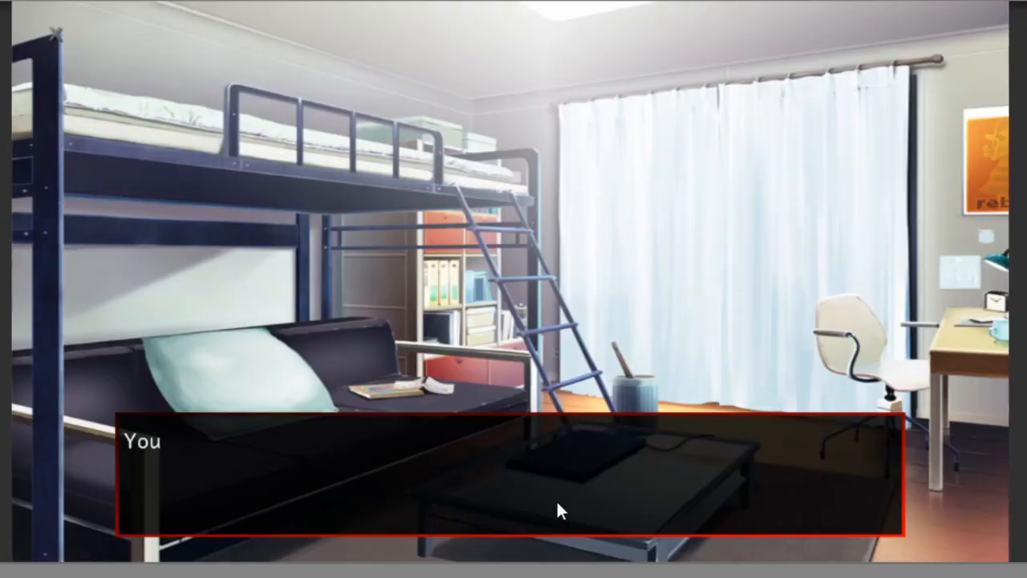
pyautogui.click(557, 504)
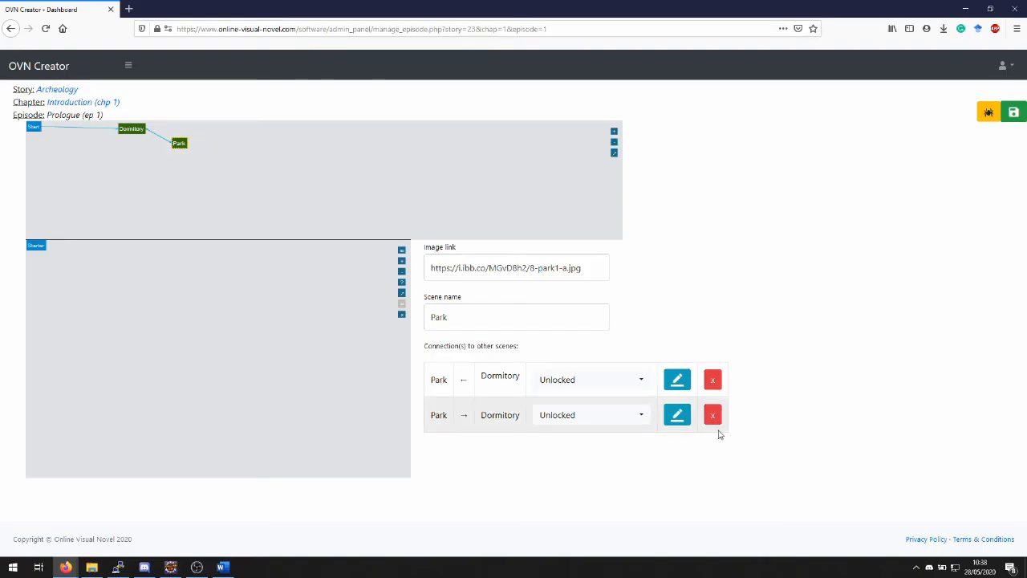
pyautogui.click(714, 416)
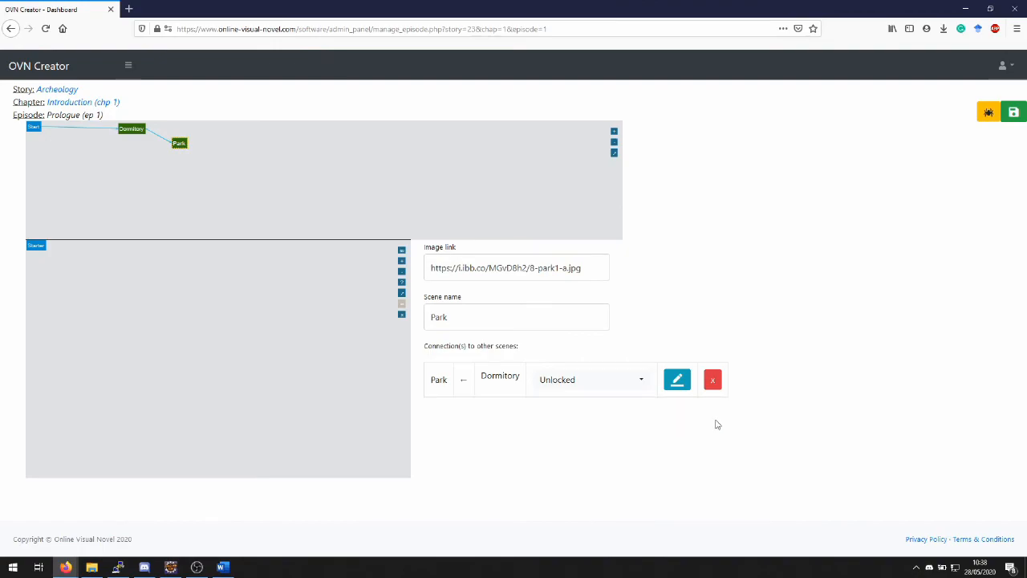
# - Add a Display Text cell titled "Too Late!" after the Park scene's Starter, reading "Unfortunately, you cannot find any of your friends..."
pyautogui.click(45, 248)
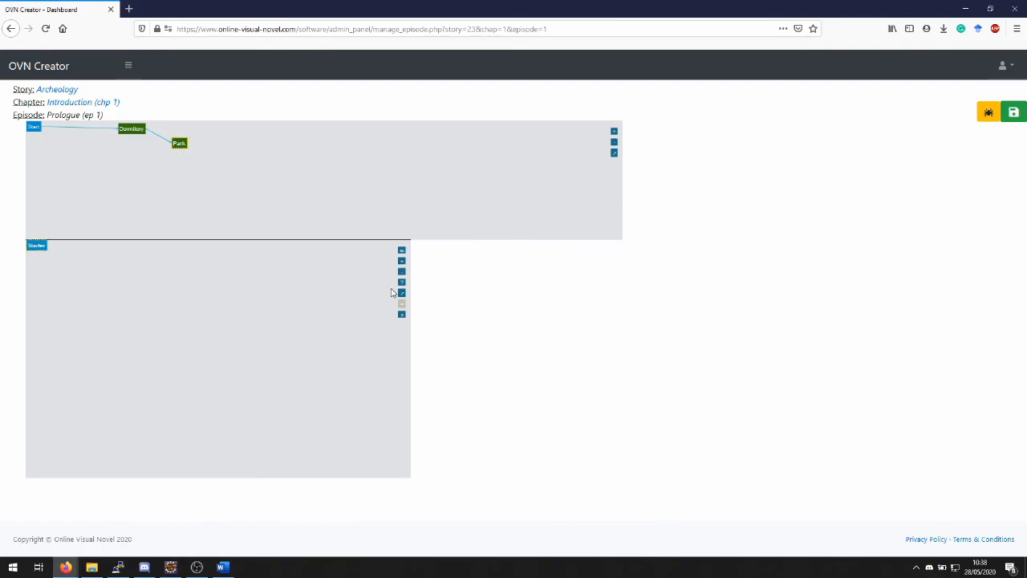
pyautogui.click(402, 261)
pyautogui.click(516, 293)
pyautogui.click(507, 315)
pyautogui.click(509, 328)
pyautogui.write('Unfortunately, you cannot find any of your friends...')
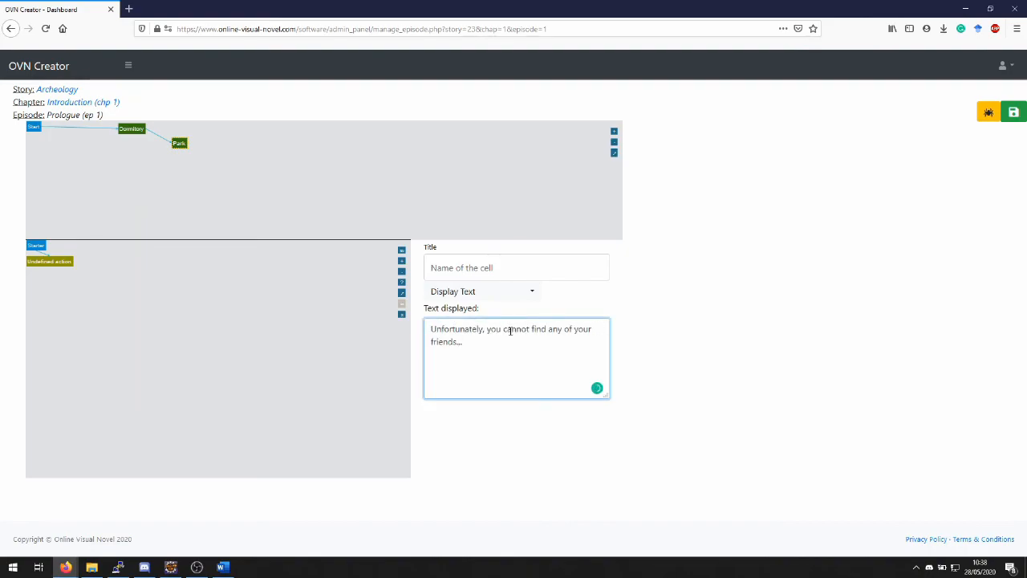
pyautogui.click(495, 294)
pyautogui.click(484, 269)
pyautogui.write('Too Late!')
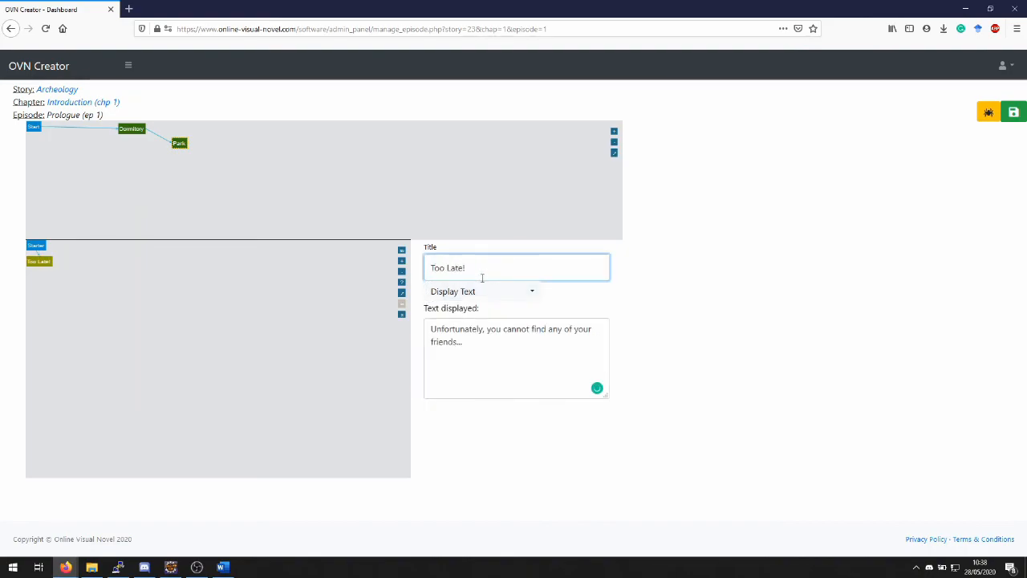
# - Add an End Episode cell after "Too Late!" with the outcome Allowed for next episode
pyautogui.click(402, 260)
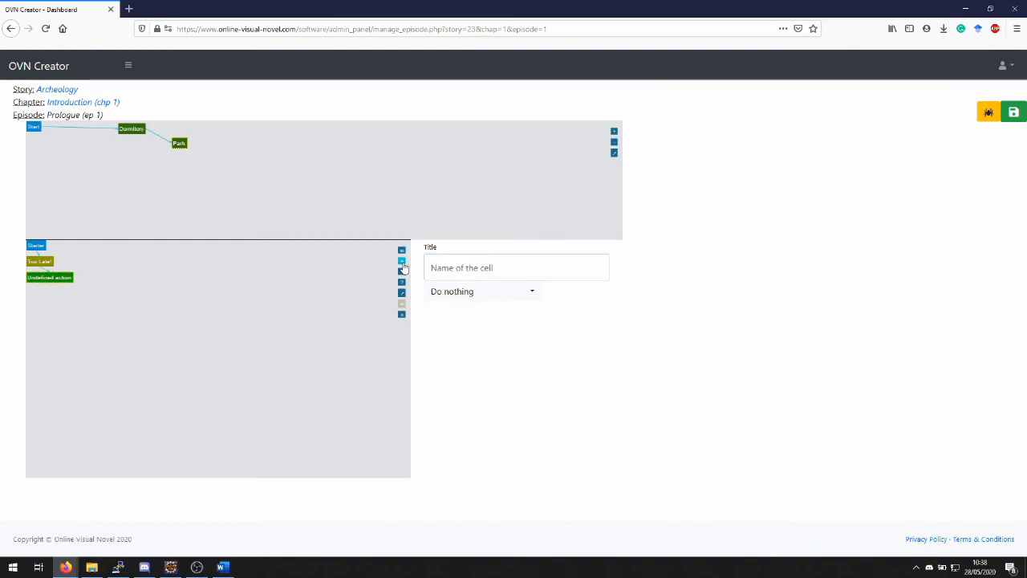
pyautogui.click(465, 294)
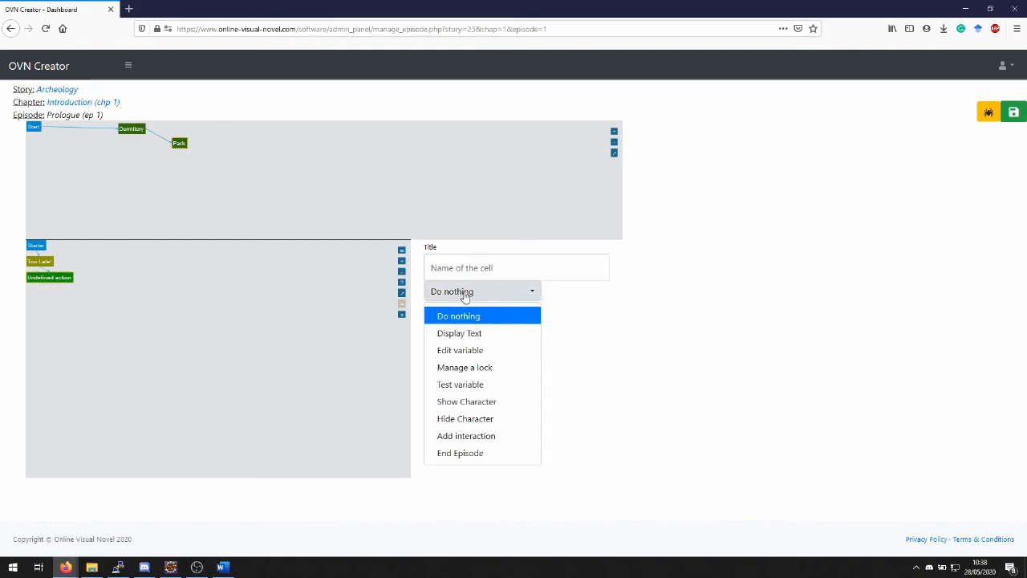
pyautogui.click(469, 454)
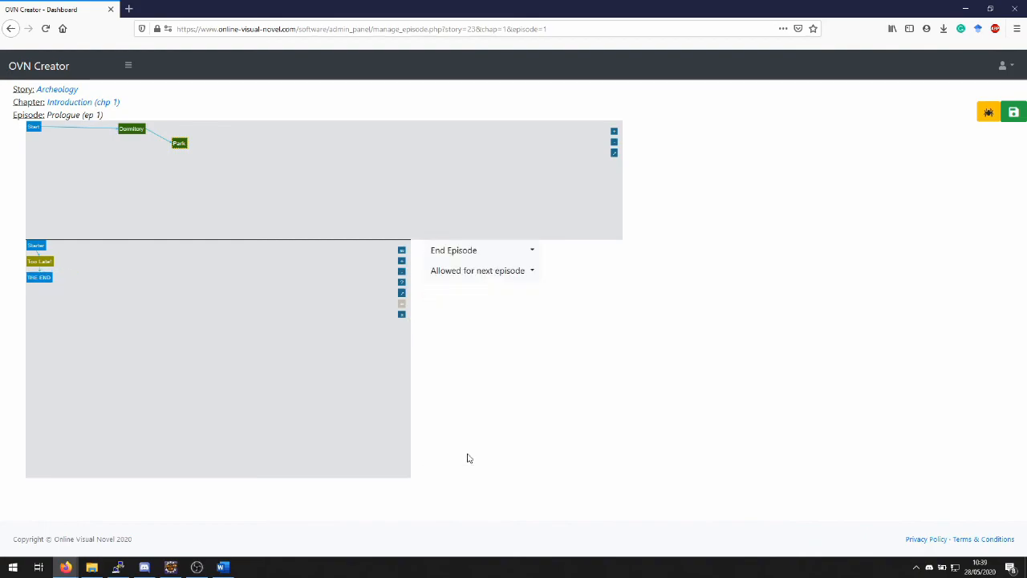
pyautogui.click(464, 275)
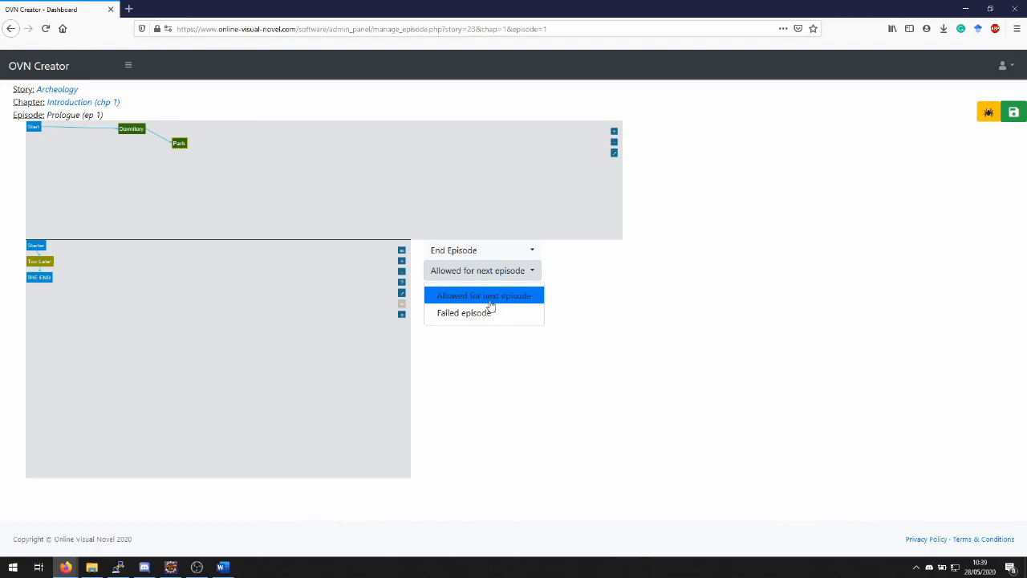
pyautogui.click(491, 304)
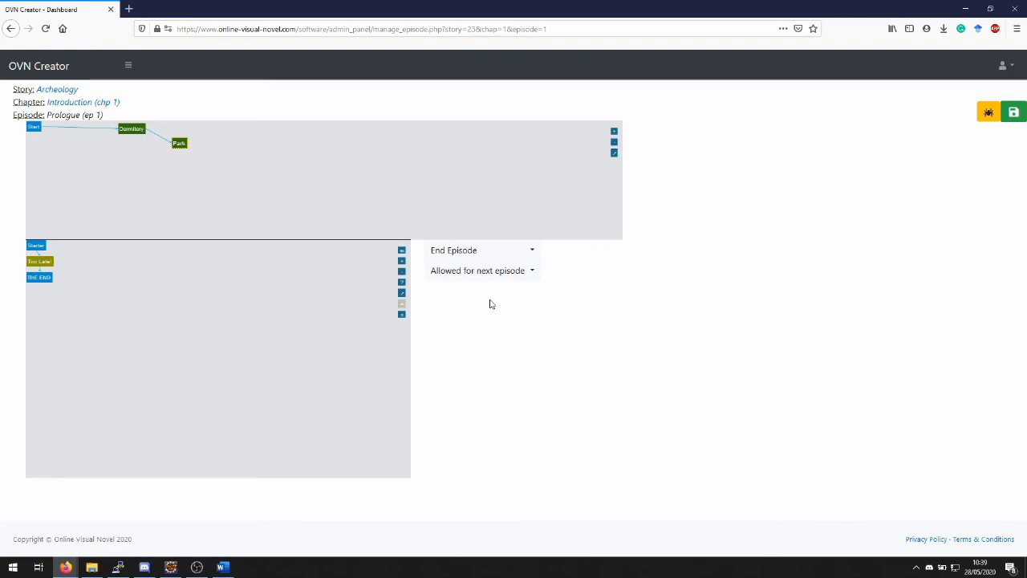